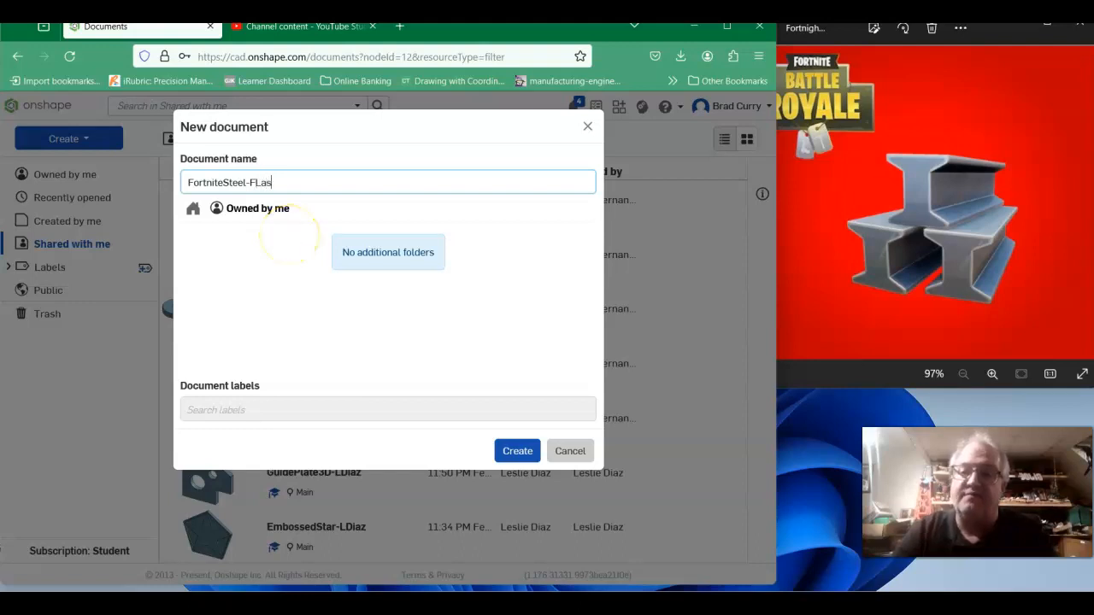
Finish naming the new document FortniteSteel-FLast and create it.
text(t)
key(Return)
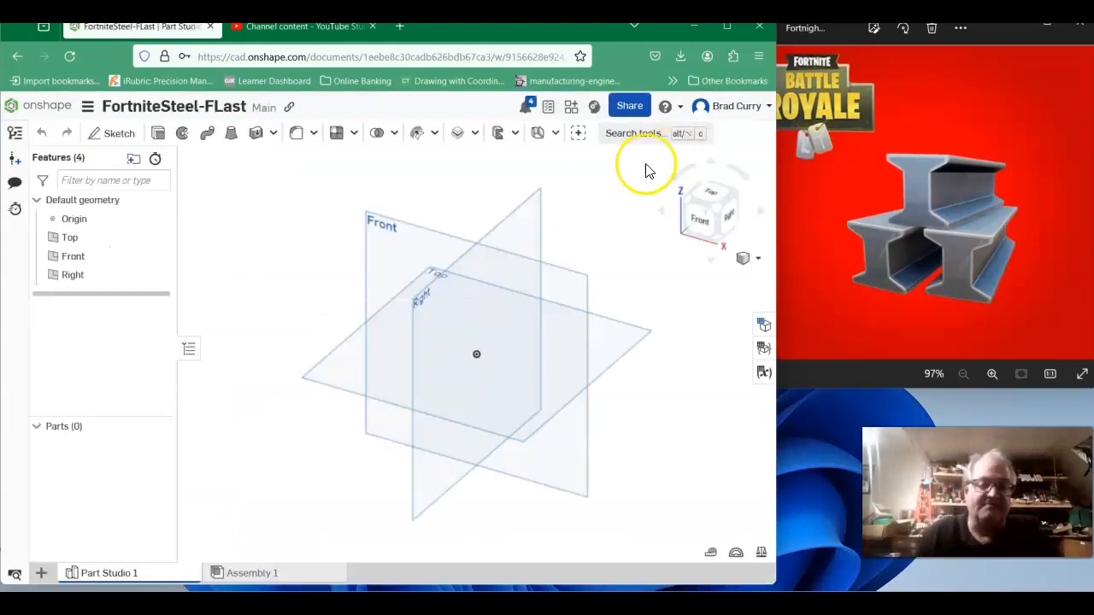
Start a new sketch on the Front plane and view it face-on.
click(120, 133)
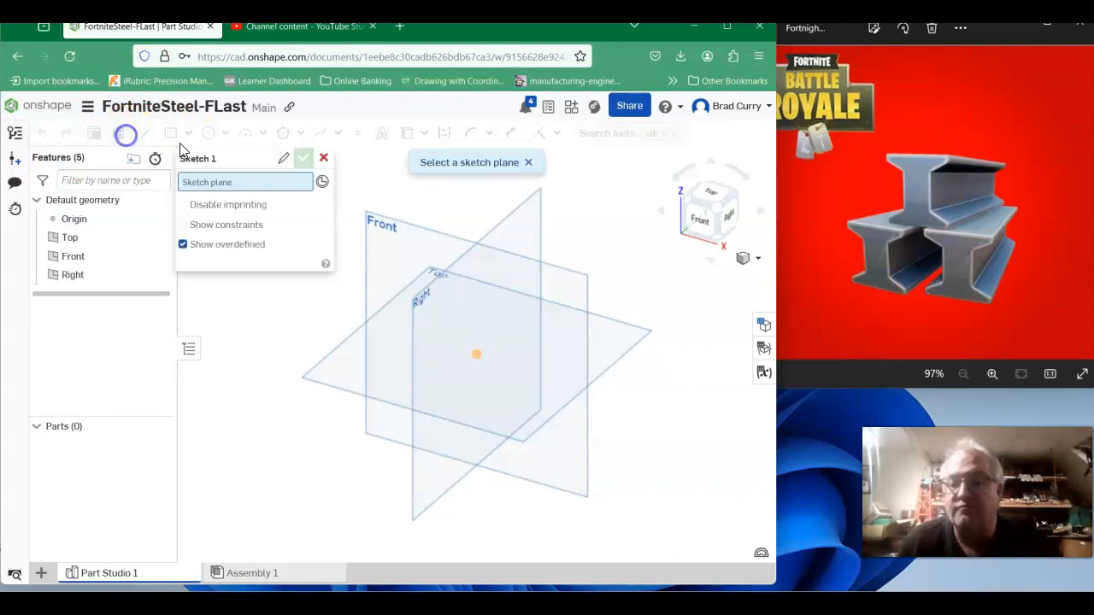
click(396, 239)
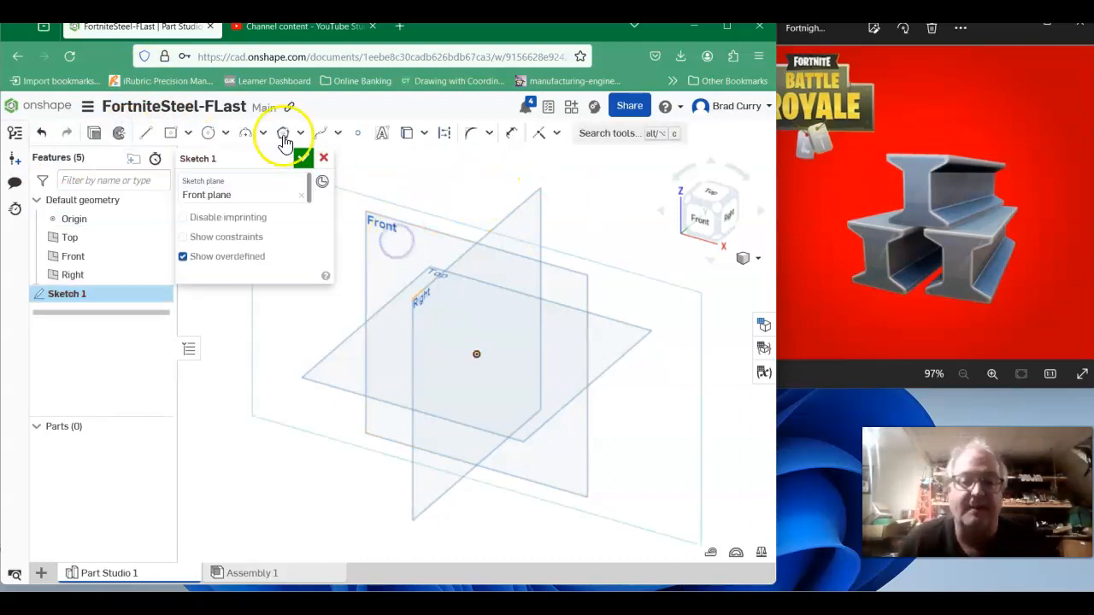
click(703, 218)
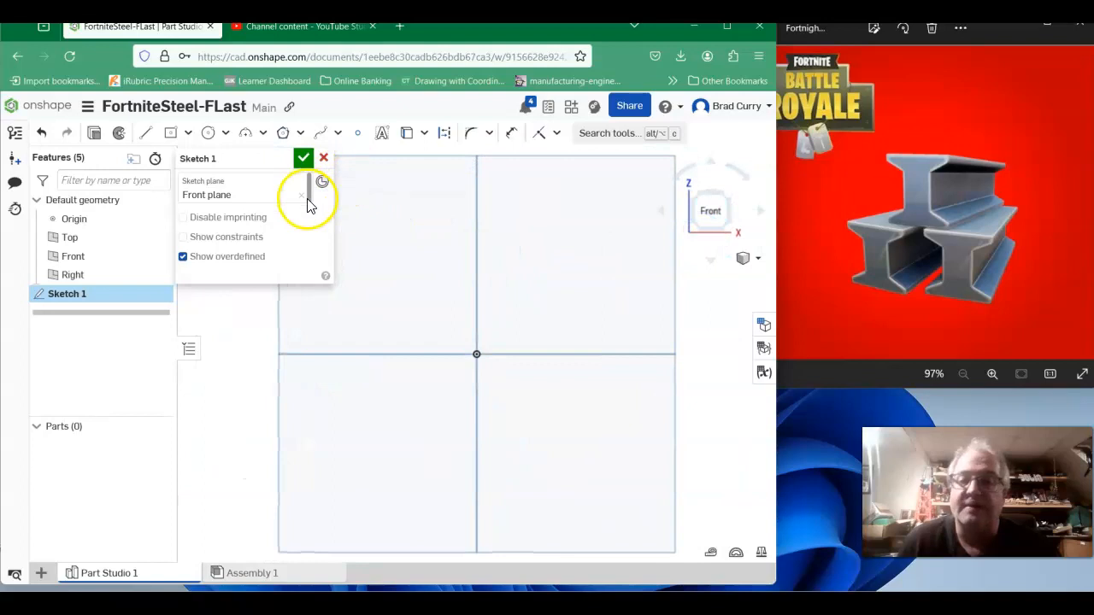
Draw a 12 in horizontal line from the origin as the beam's bottom edge.
click(147, 134)
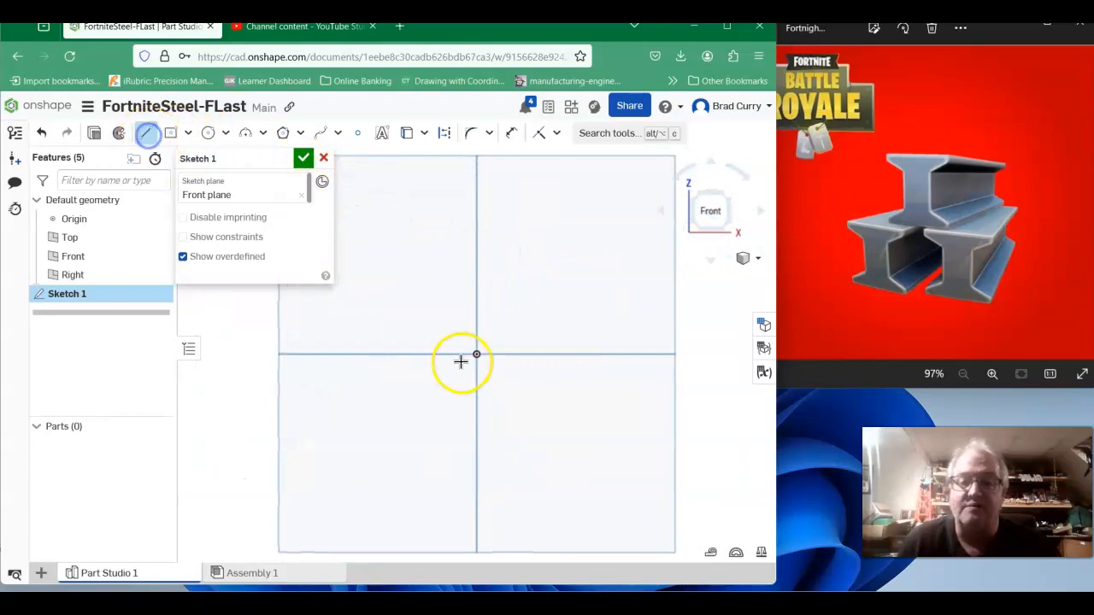
click(476, 355)
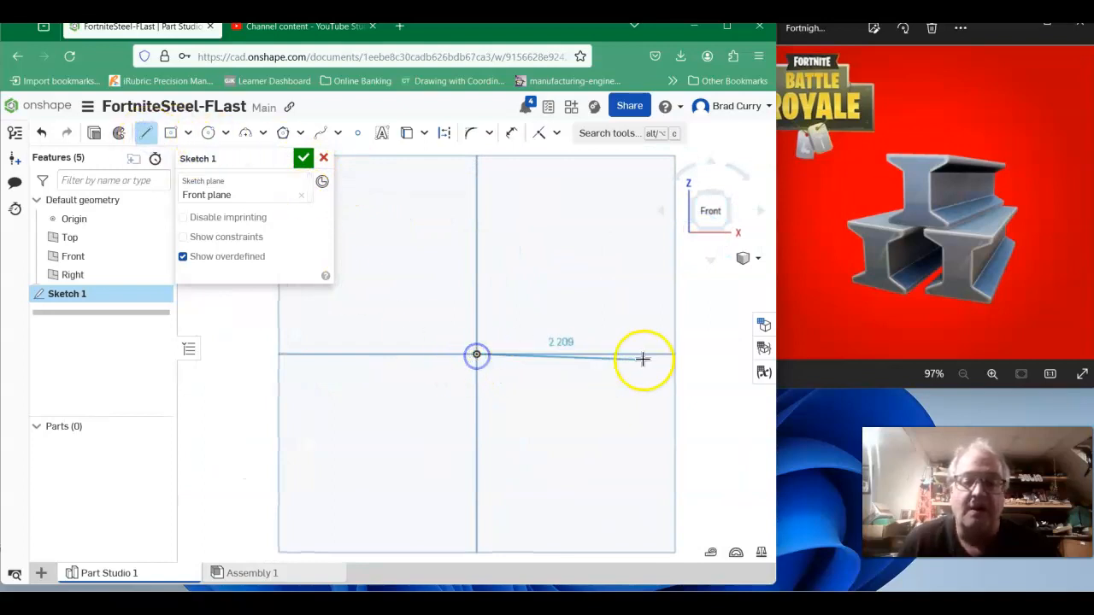
scroll(642, 357, up, 1)
scroll(658, 355, down, 2)
scroll(664, 353, down, 3)
scroll(598, 392, down, 3)
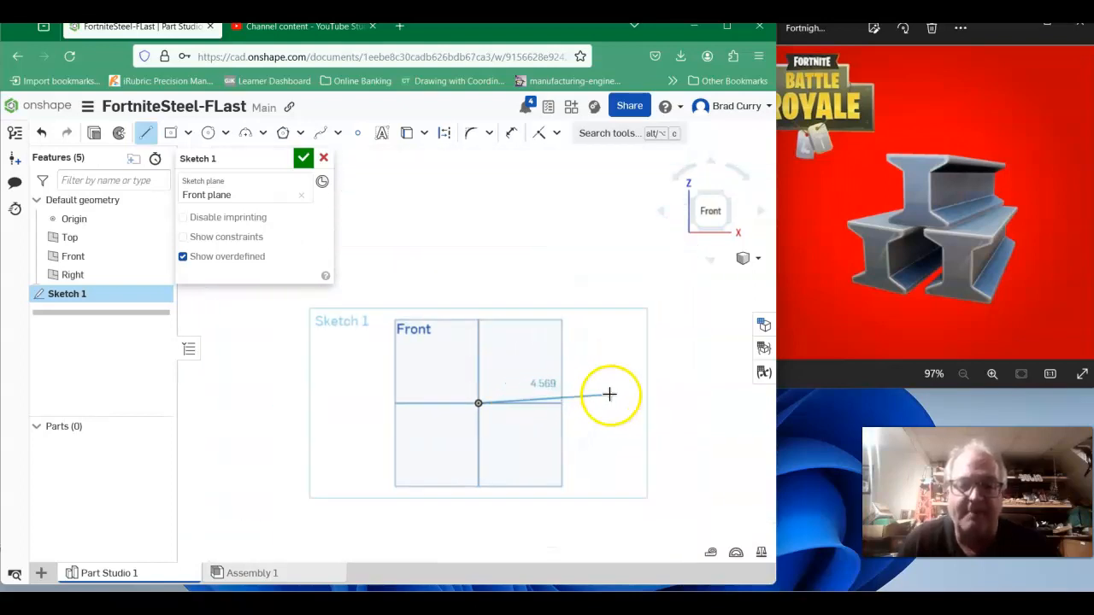
click(637, 399)
mouse_move(637, 399)
middle_down()
mouse_move(525, 425)
mouse_move(578, 428)
middle_up()
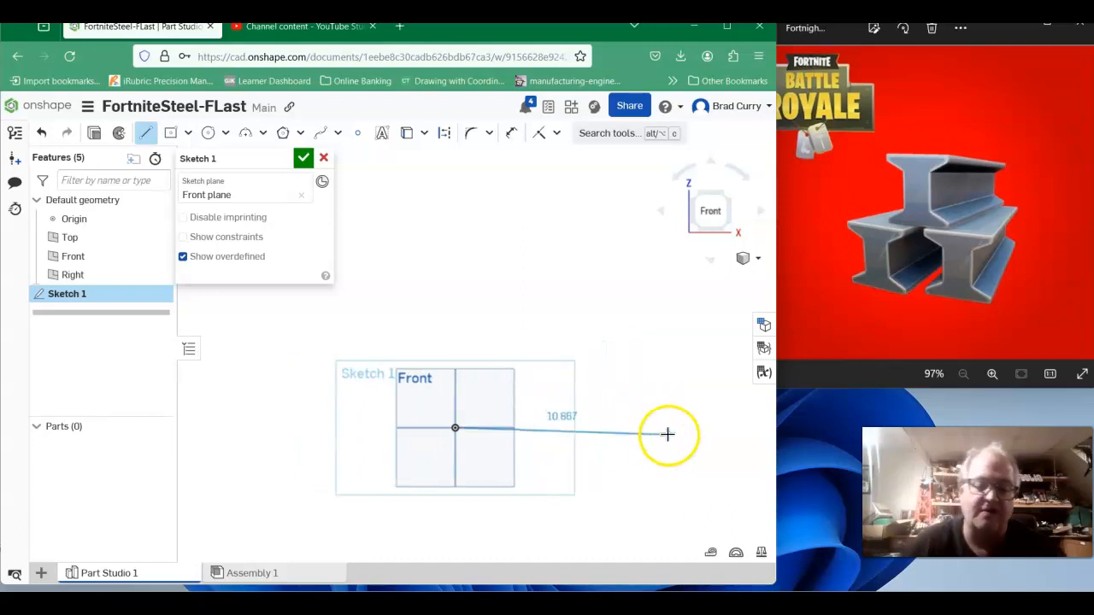
mouse_move(664, 429)
middle_down()
mouse_move(564, 434)
mouse_move(594, 433)
middle_up()
click(631, 436)
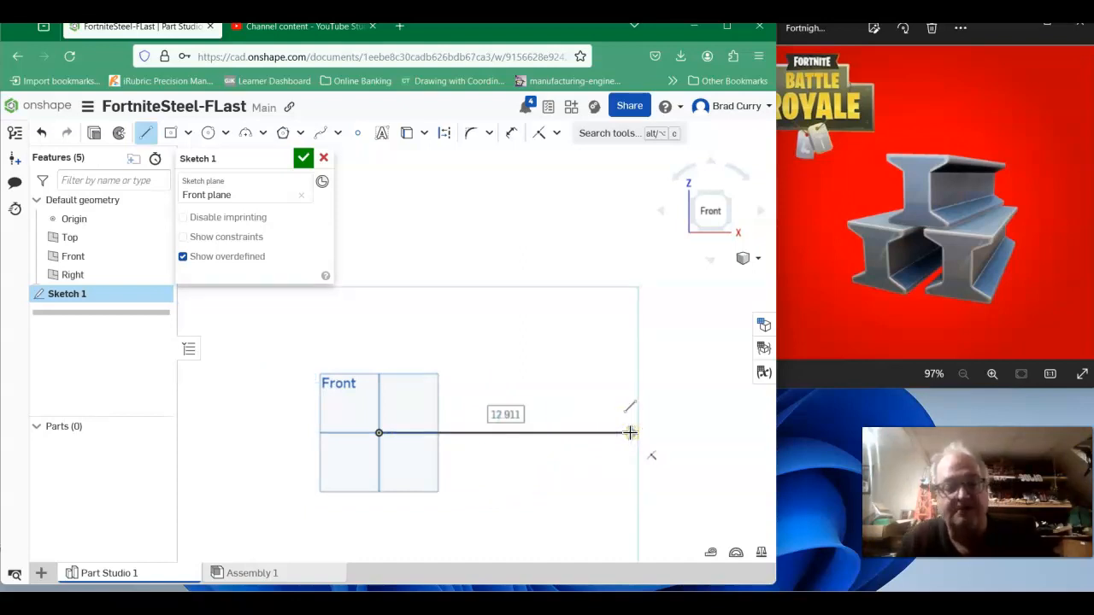
key(Escape)
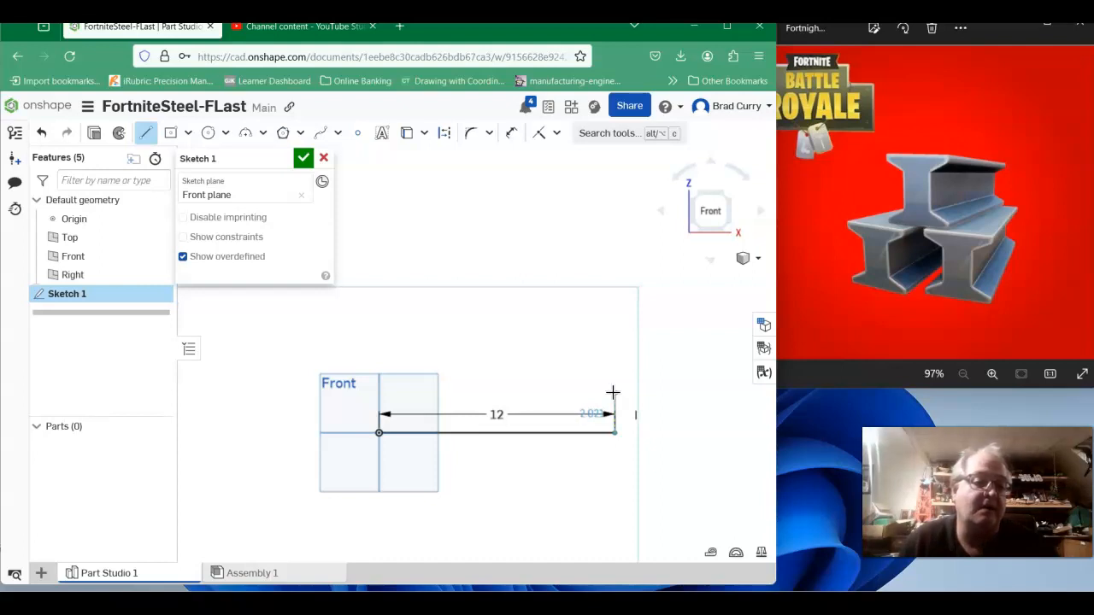
Continue with a 1 in vertical segment up from the bottom edge's right end.
drag(613, 392, 543, 366)
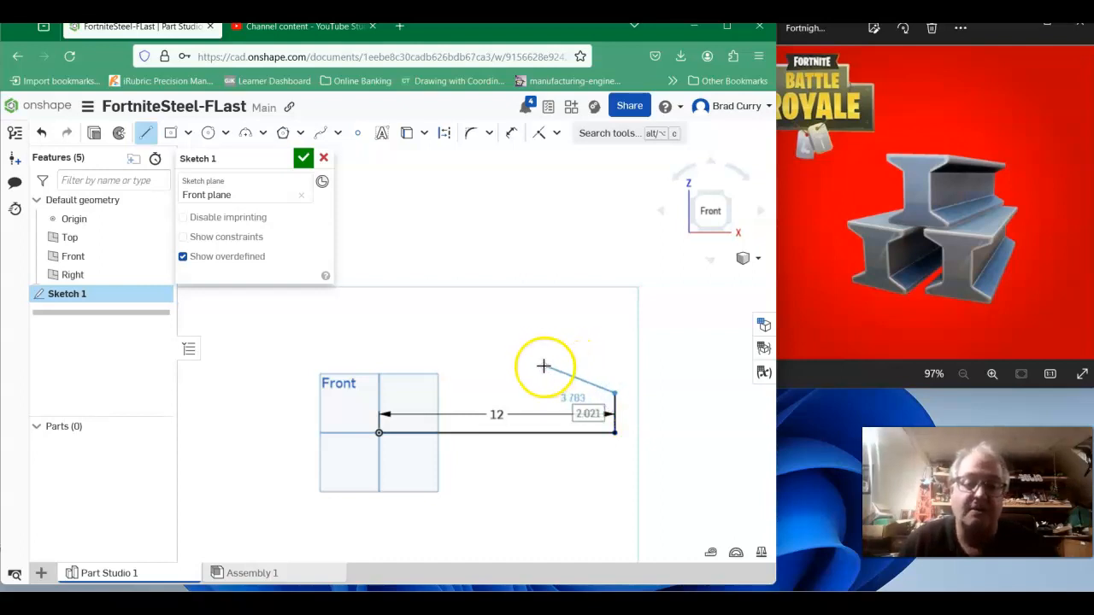
text(1)
key(Return)
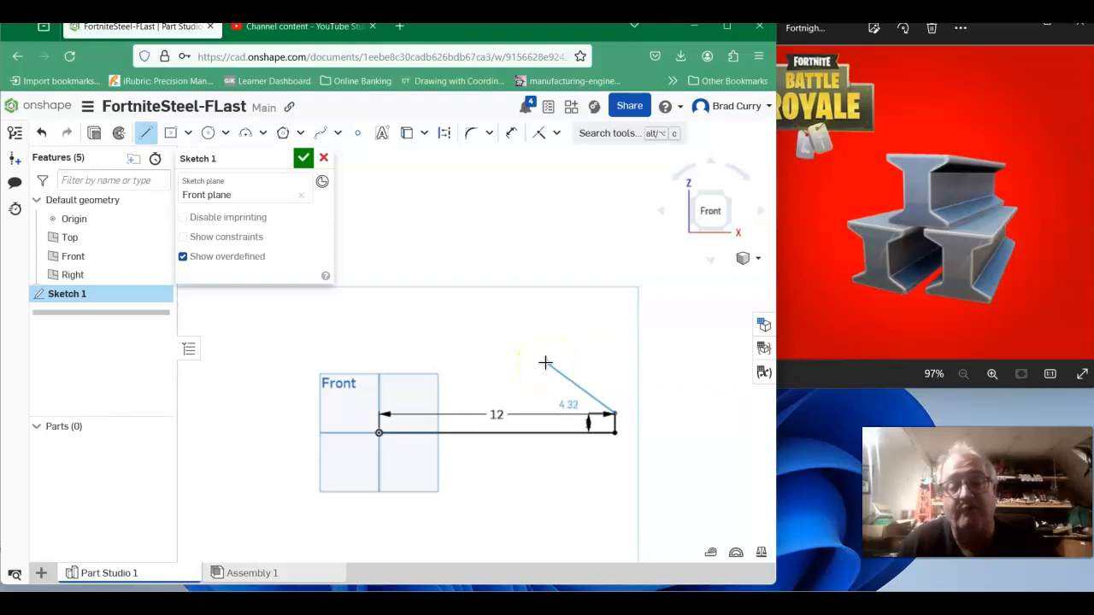
Continue the outline up the right side: a diagonal, a vertical web edge about 8 in, a diagonal out and a short vertical.
click(545, 363)
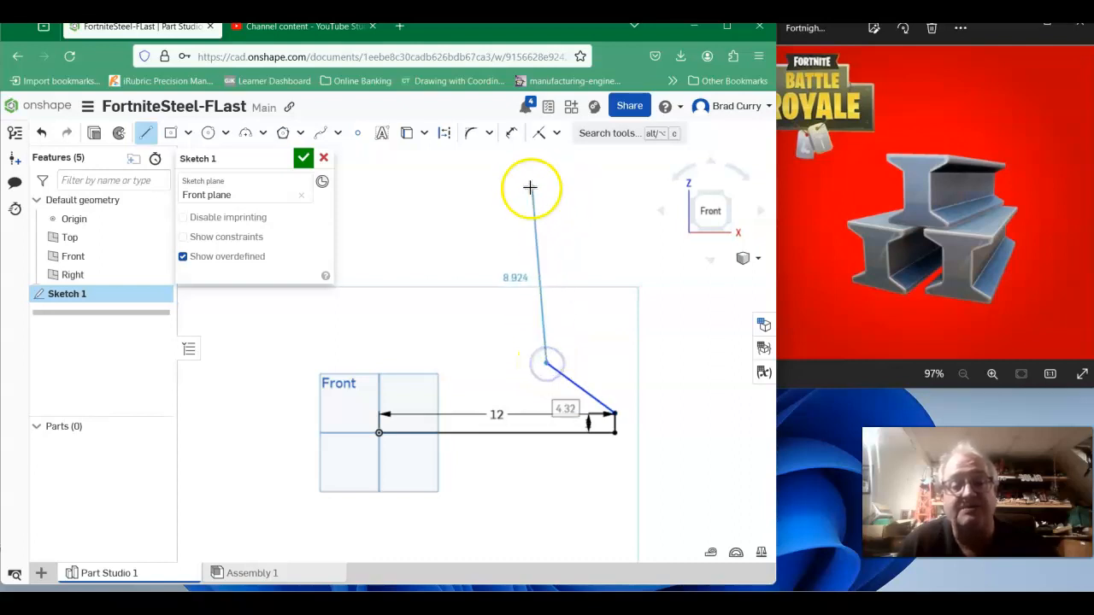
middle_drag(552, 191, 535, 272)
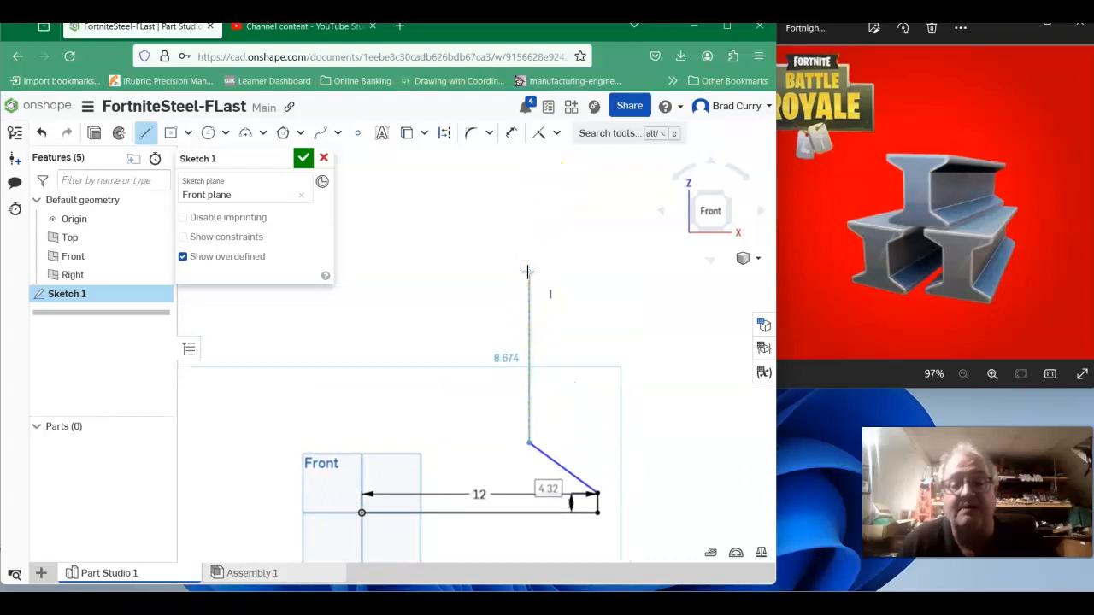
click(528, 273)
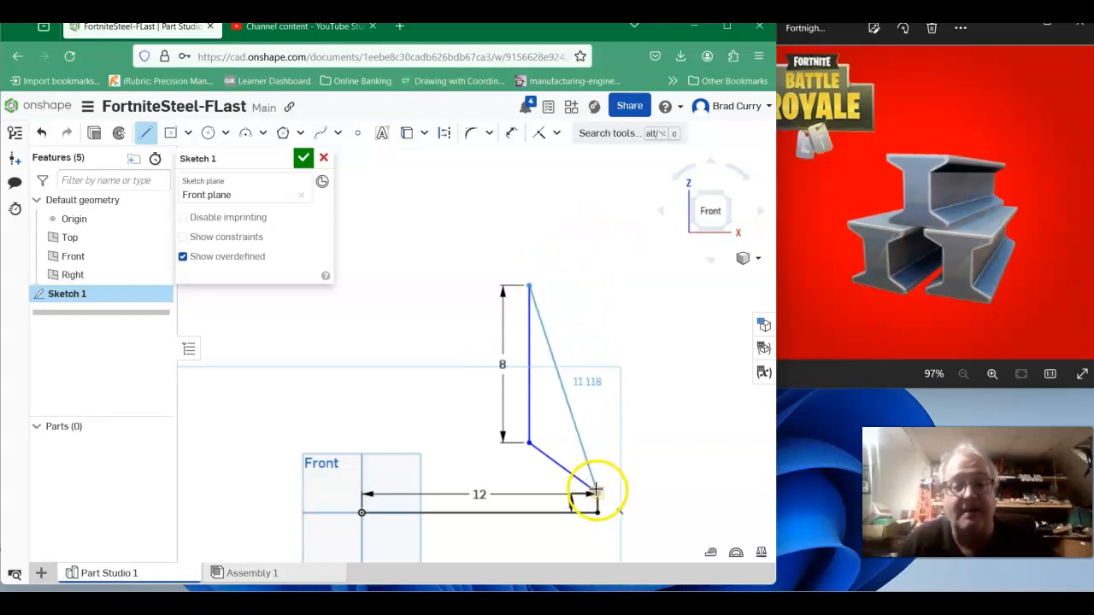
click(595, 246)
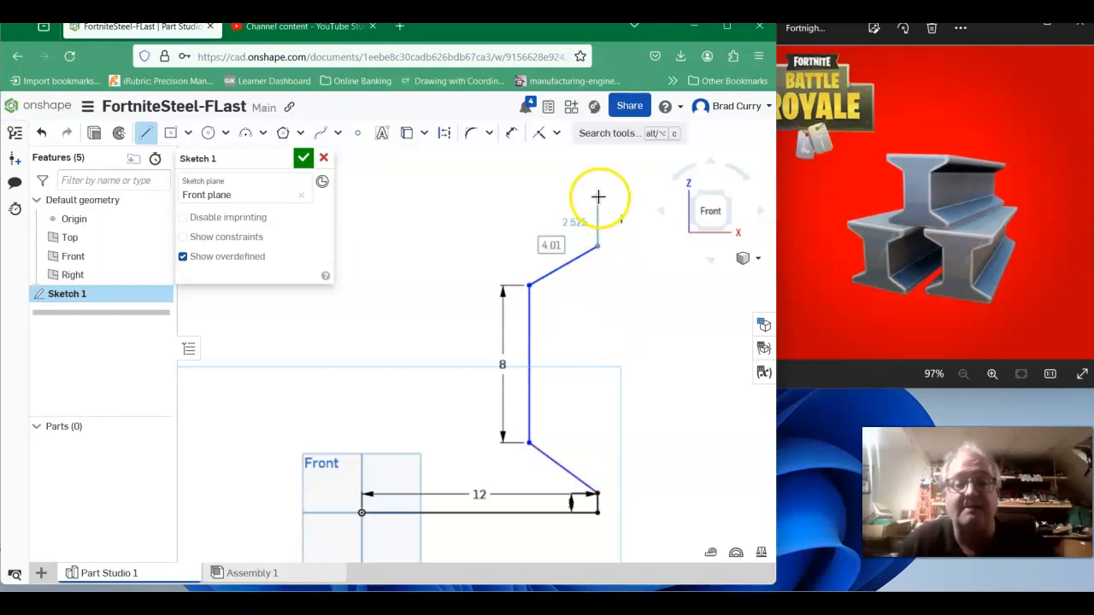
click(599, 197)
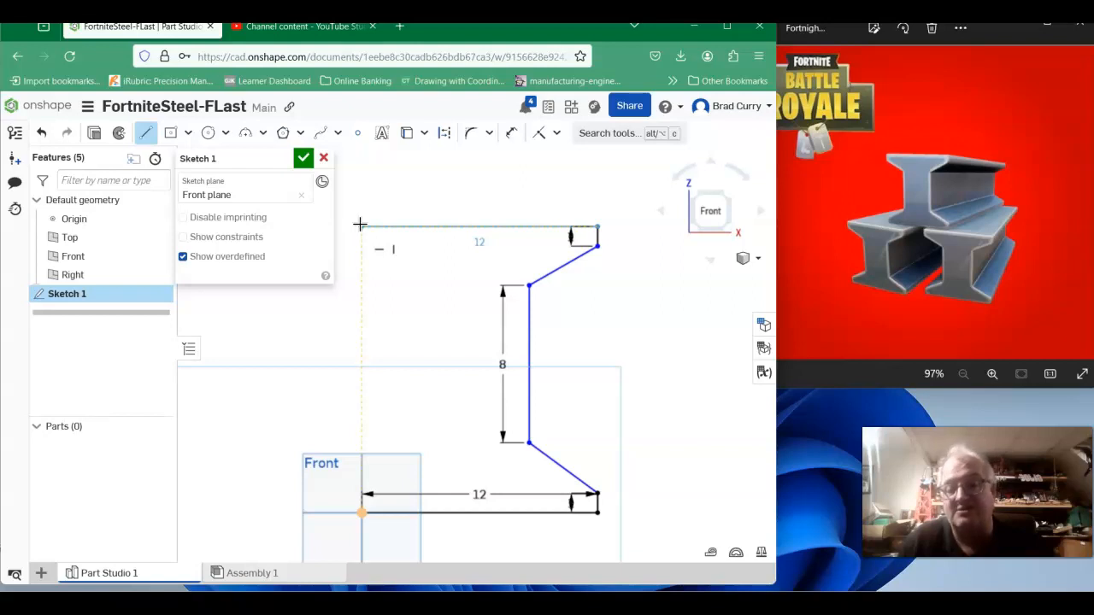
Draw the top edge back across to the left and a 1 in vertical segment down from it.
click(360, 223)
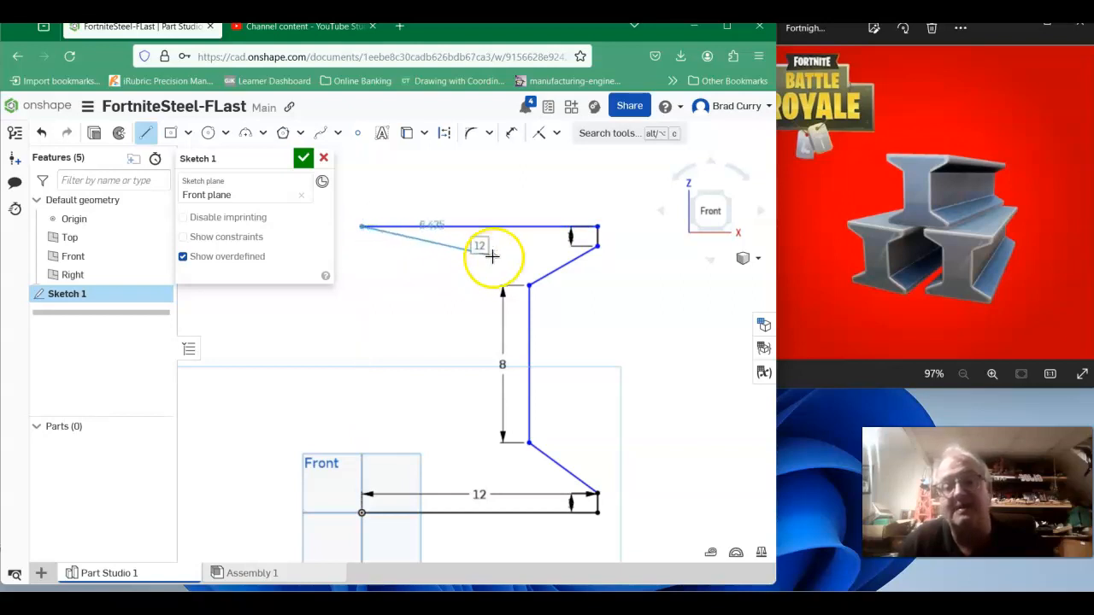
click(361, 250)
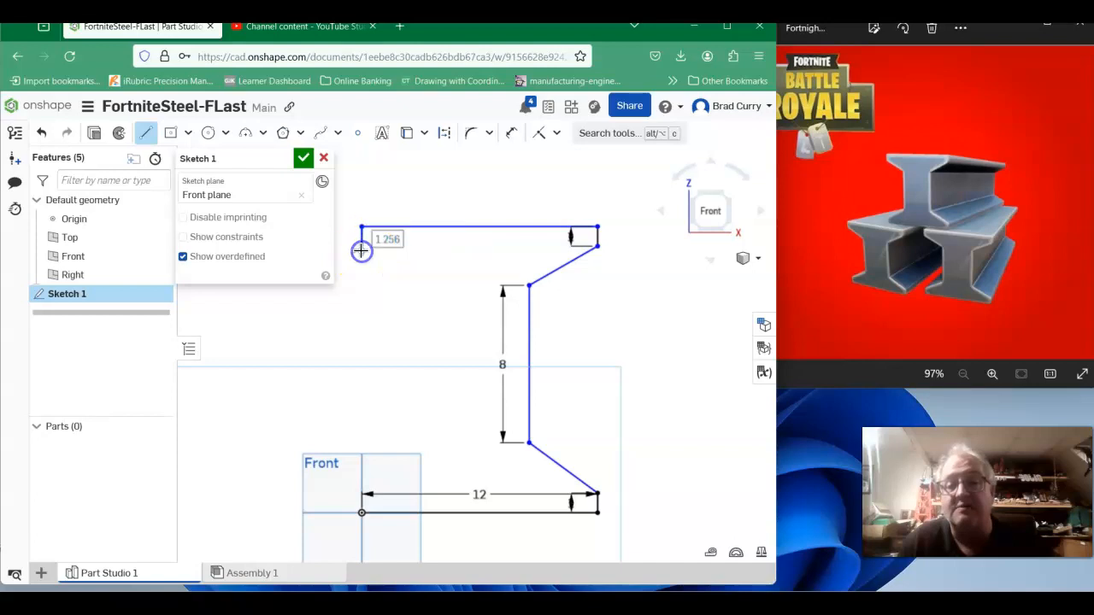
text(1)
key(Return)
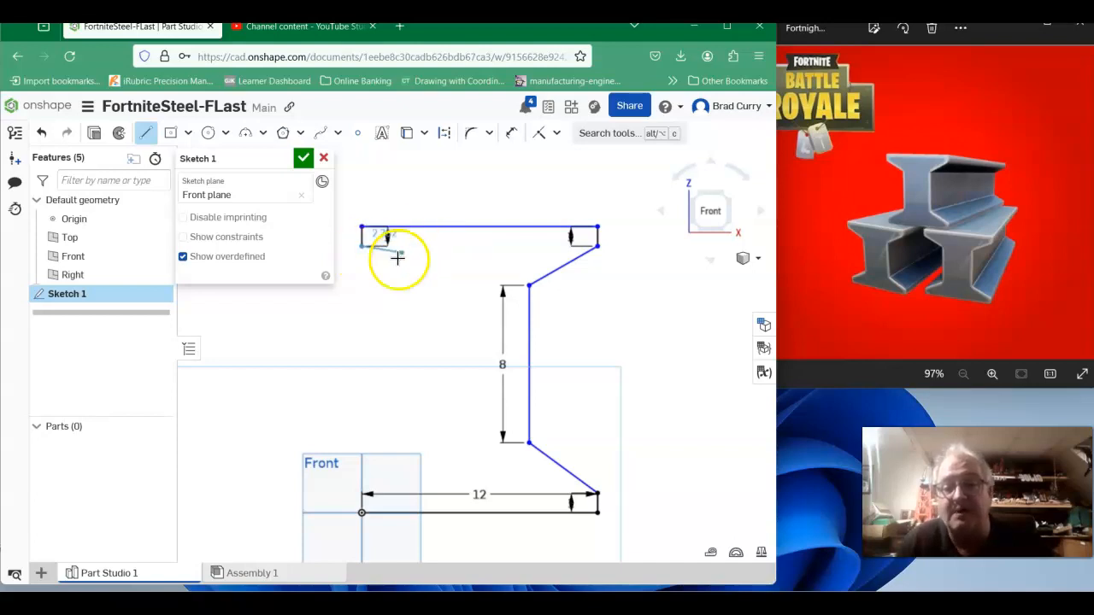
Complete the left side with a diagonal, a vertical web edge and a diagonal, closing the I-beam profile at the start point.
click(405, 286)
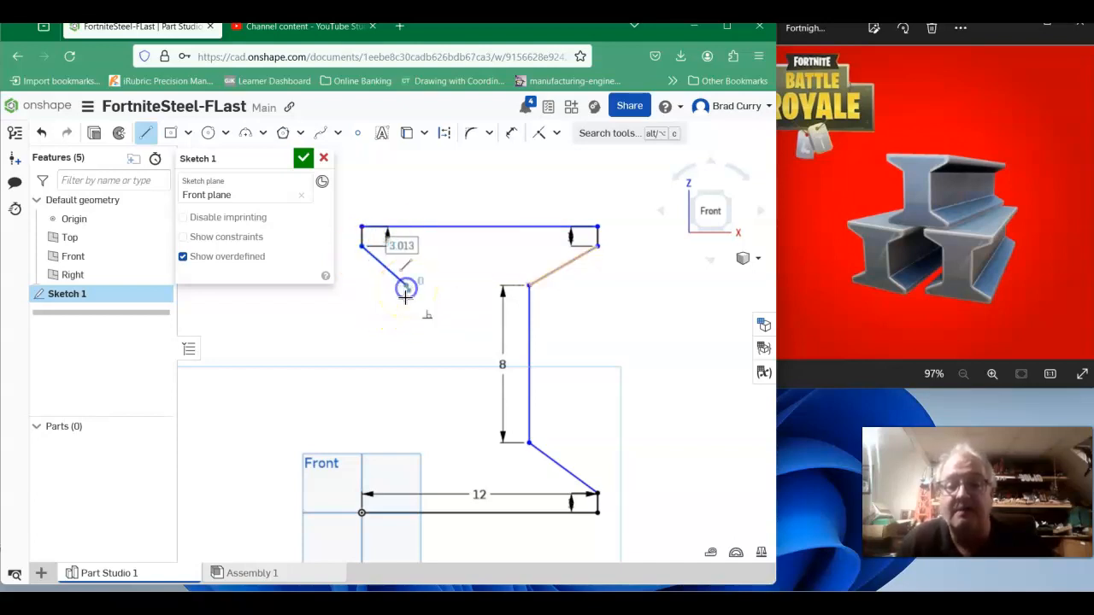
click(406, 441)
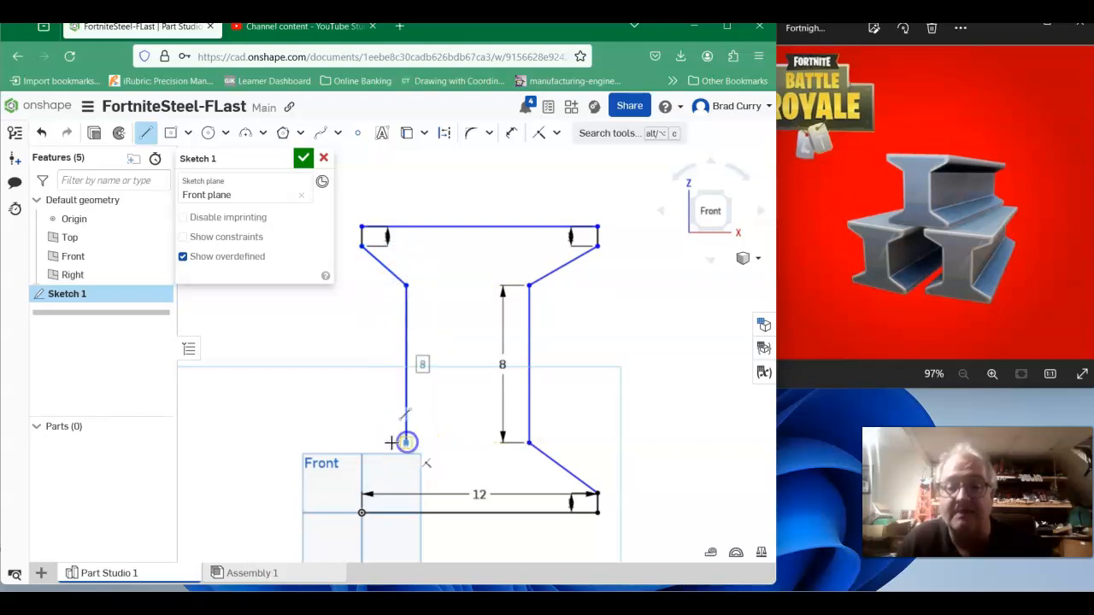
click(365, 494)
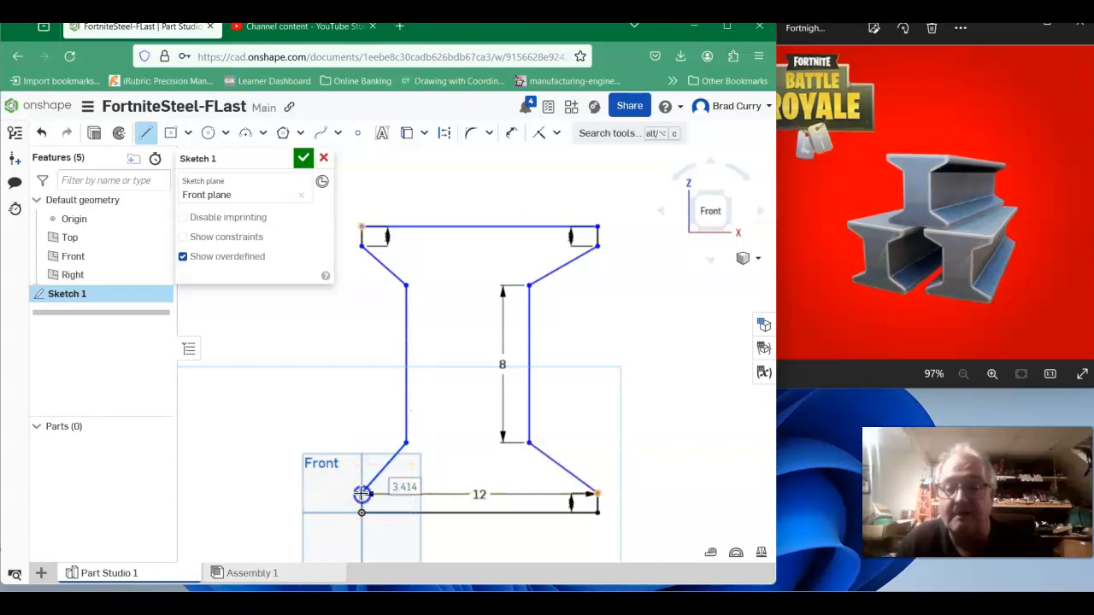
click(360, 515)
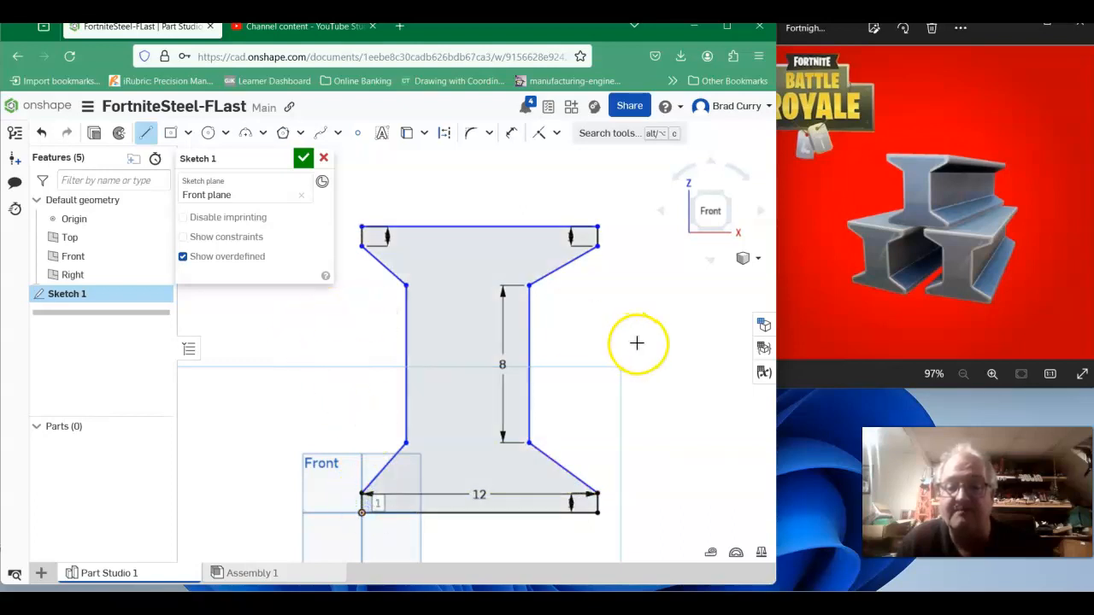
Dimension the web's width between its two vertical edges as 4 in.
scroll(639, 342, down, 1)
middle_drag(640, 340, 628, 272)
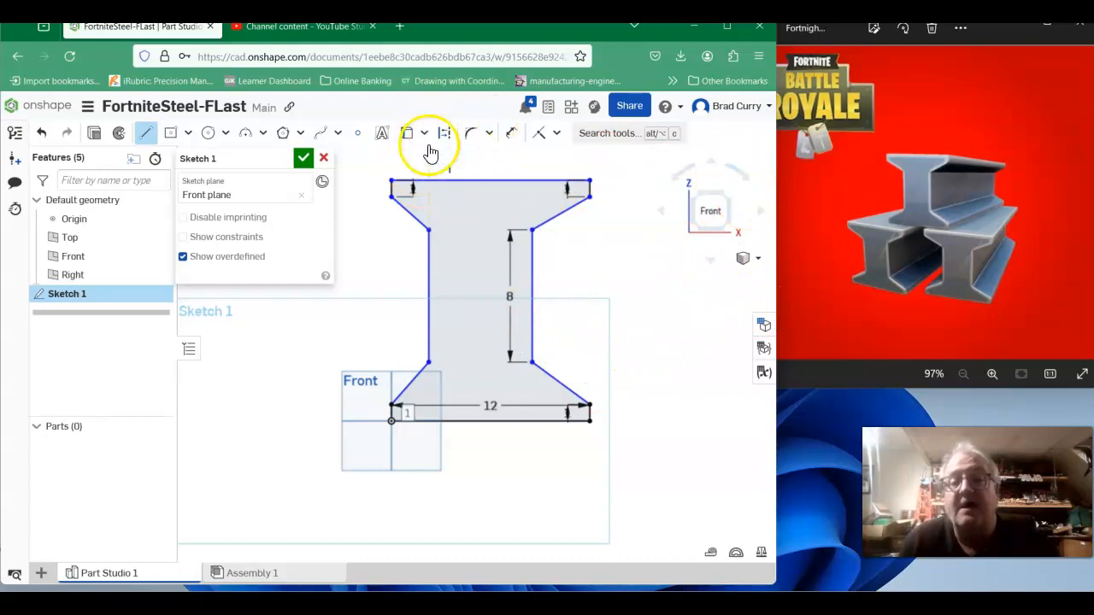
click(512, 134)
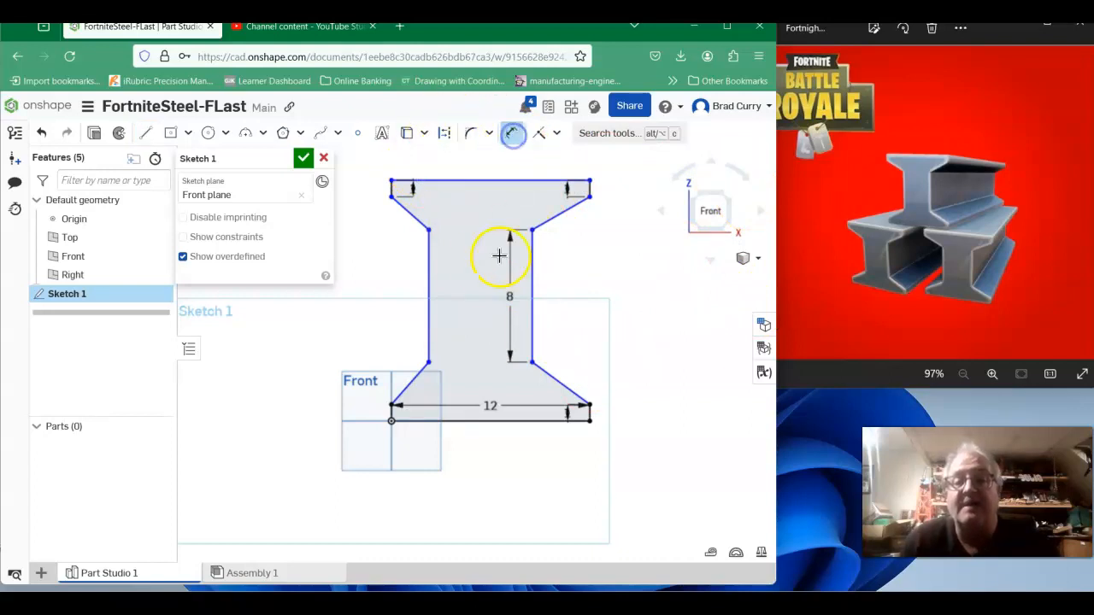
click(432, 269)
click(531, 276)
click(484, 282)
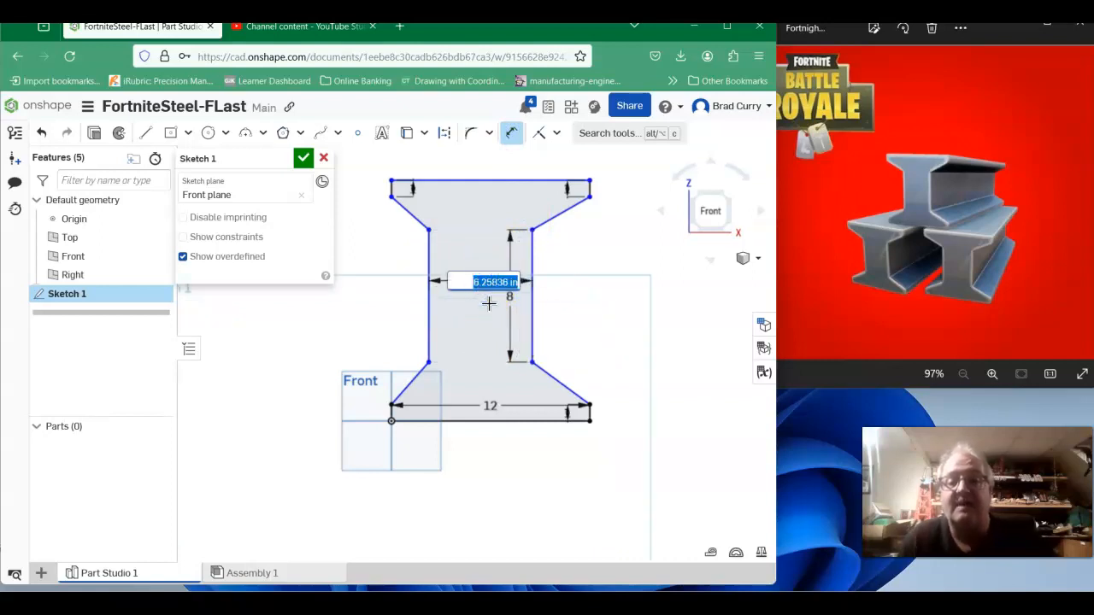
text(4)
key(Return)
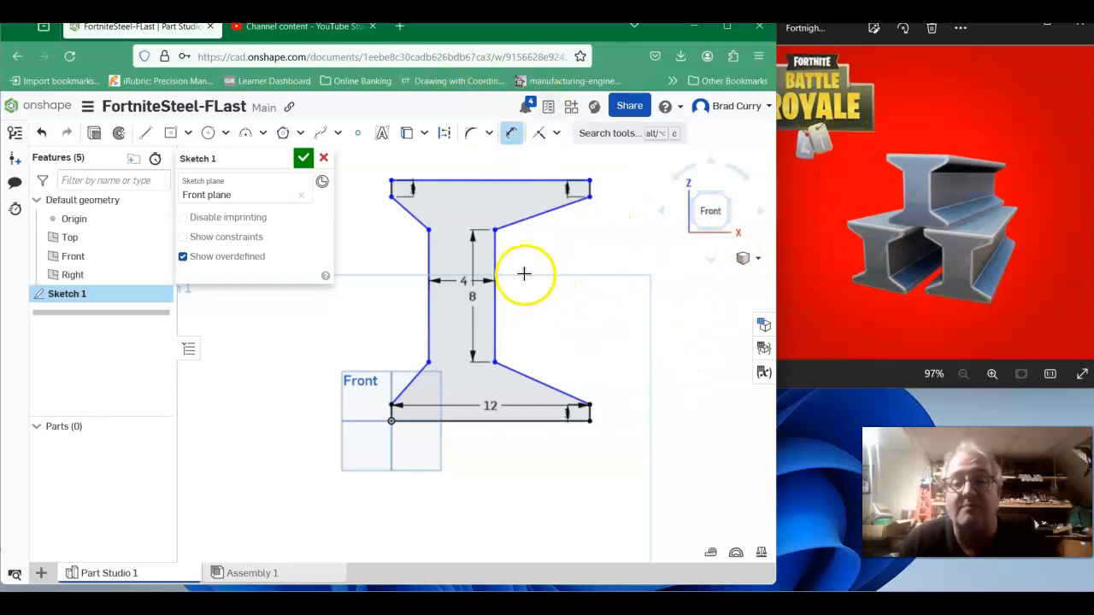
Dimension the horizontal distance from the right web edge to the bottom flange's right corner as 4 in.
click(494, 255)
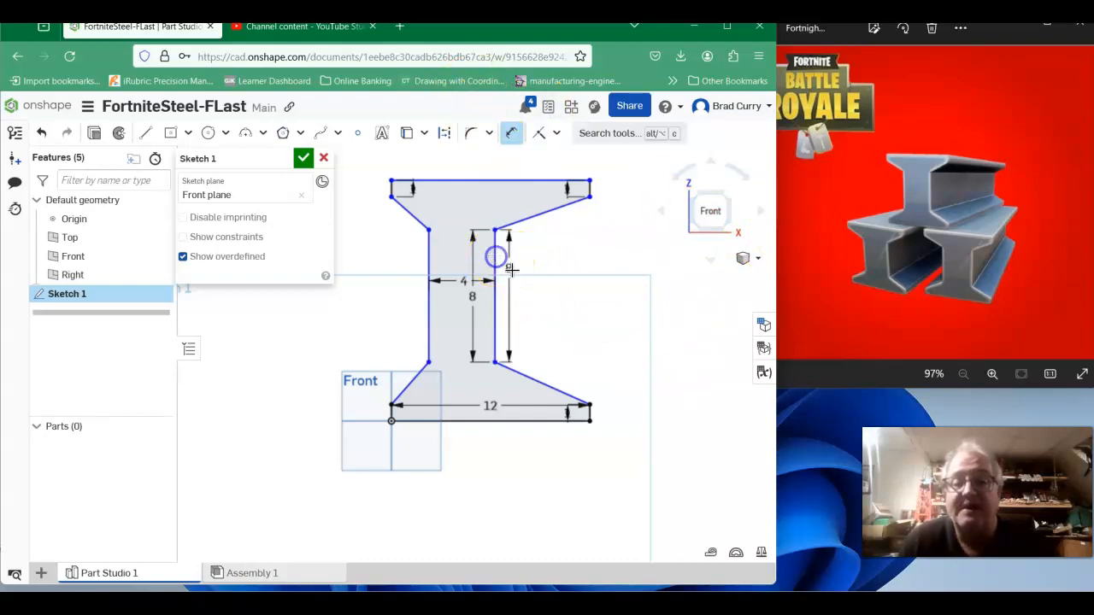
scroll(589, 415, up, 3)
click(585, 400)
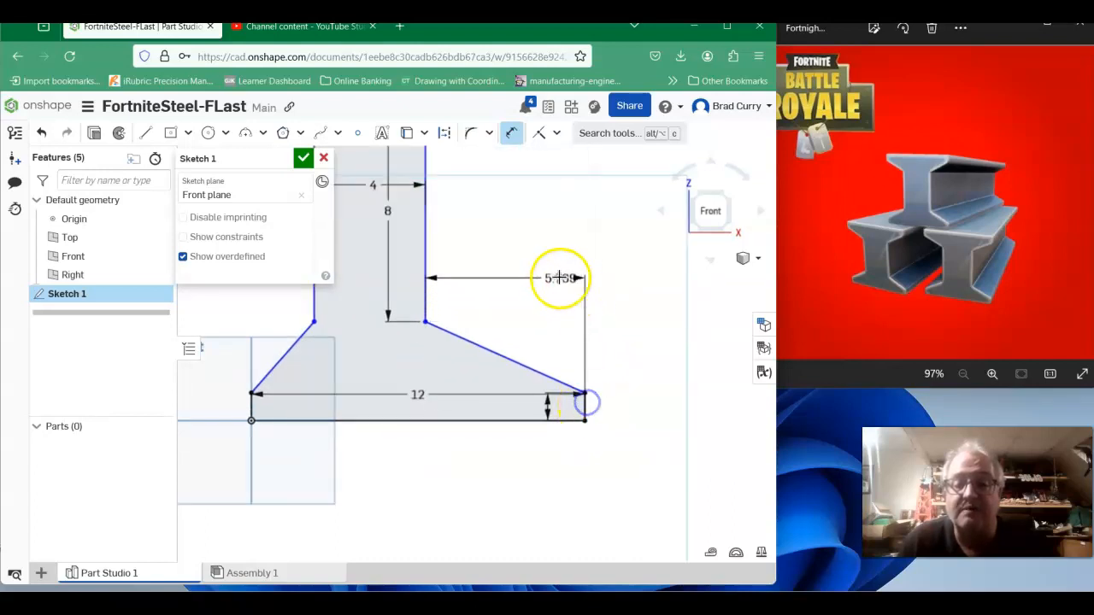
scroll(551, 267, up, 1)
click(549, 246)
scroll(547, 262, down, 3)
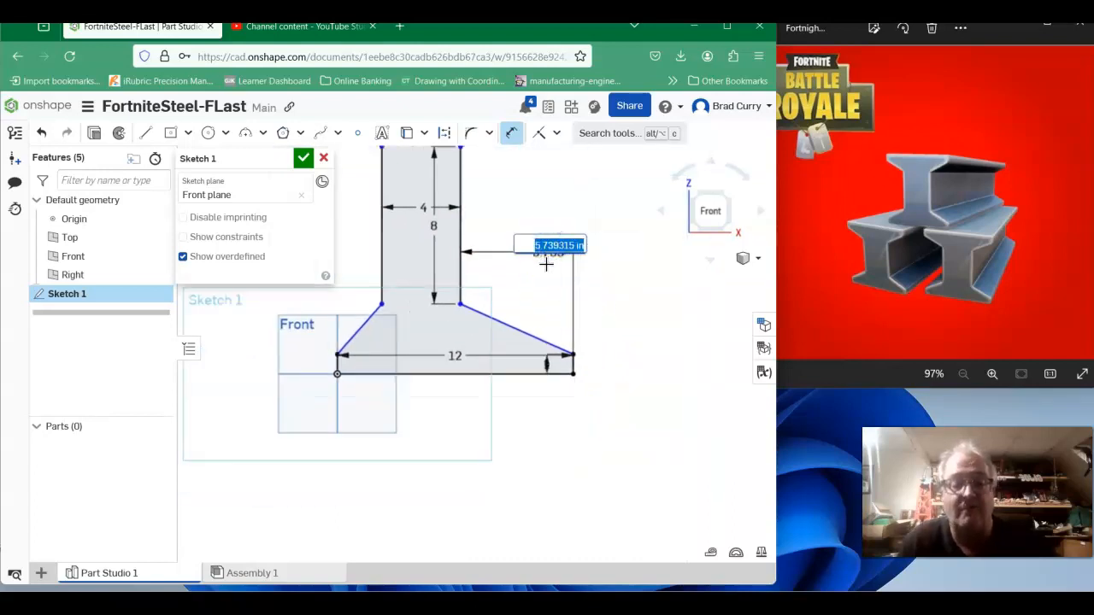
text(4)
key(Return)
scroll(556, 285, down, 1)
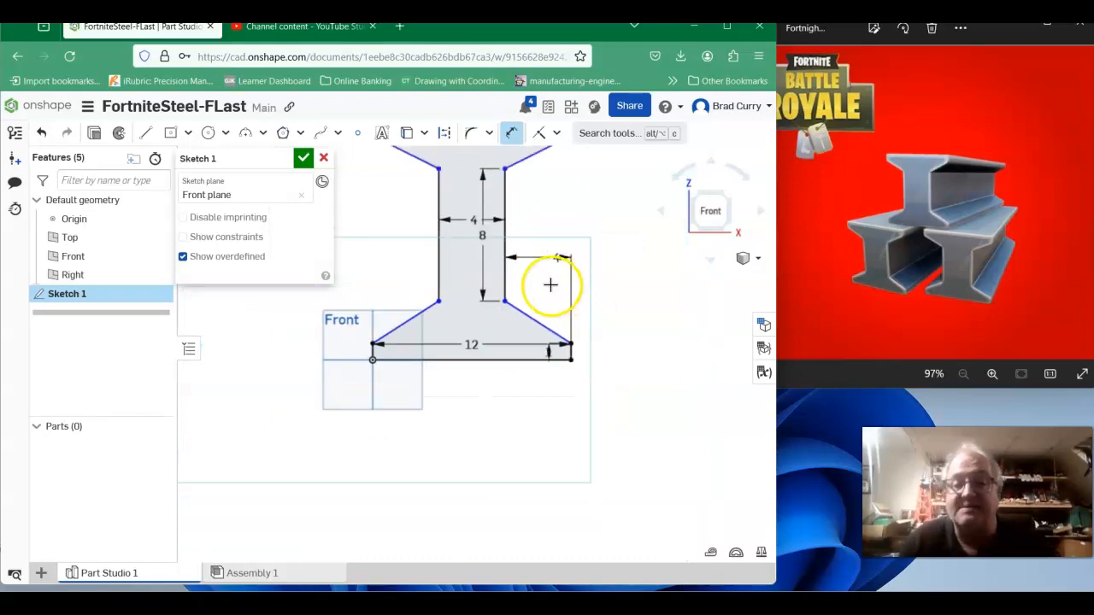
Dimension the angle between the top flange's right diagonal and the vertical as 120°.
mouse_move(566, 209)
middle_down()
mouse_move(557, 276)
mouse_move(567, 310)
middle_up()
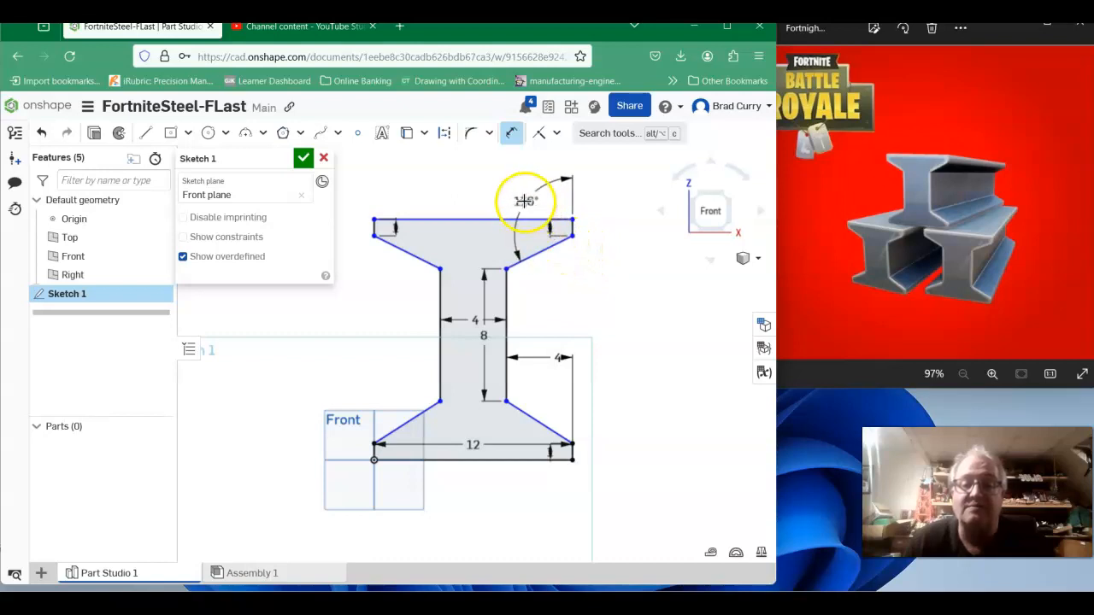
click(524, 202)
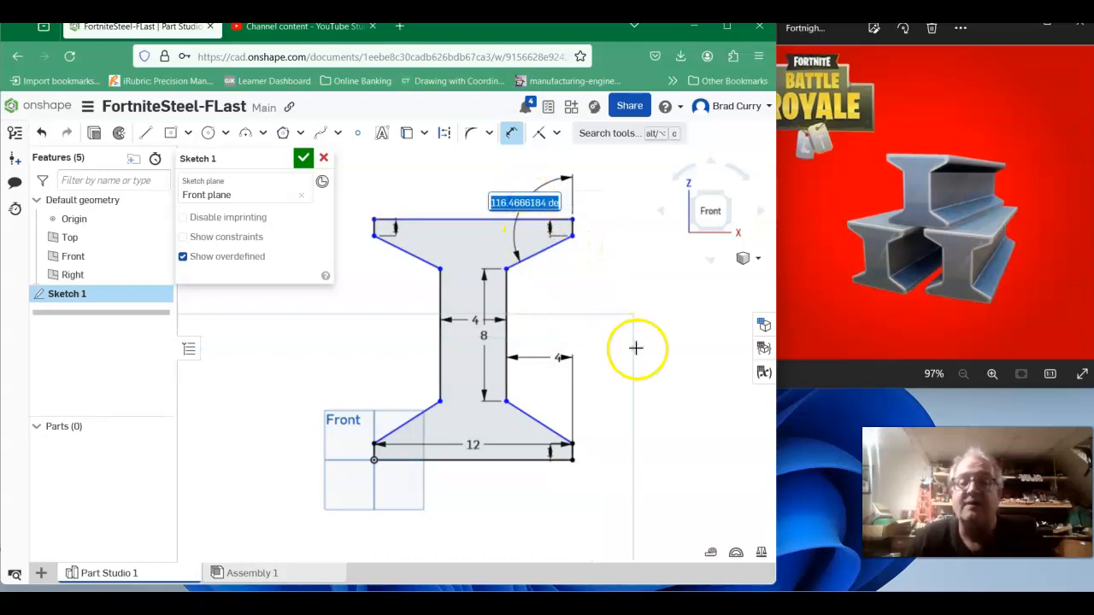
text(120)
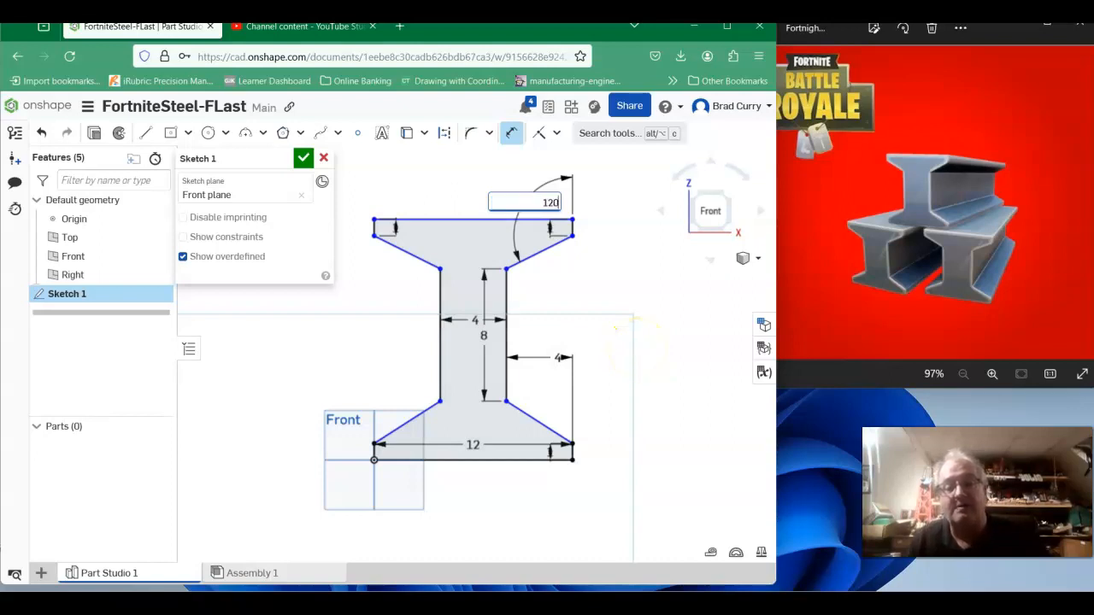
key(Return)
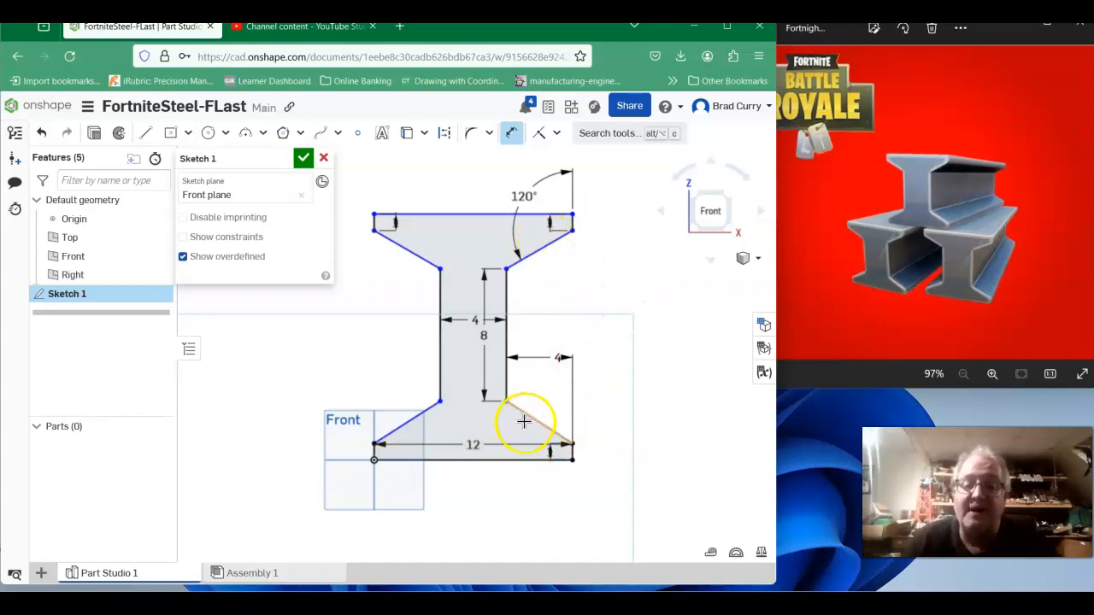
mouse_move(528, 425)
mouse_down()
mouse_move(557, 457)
mouse_move(581, 456)
mouse_move(573, 469)
mouse_up()
scroll(574, 468, up, 2)
scroll(582, 448, up, 2)
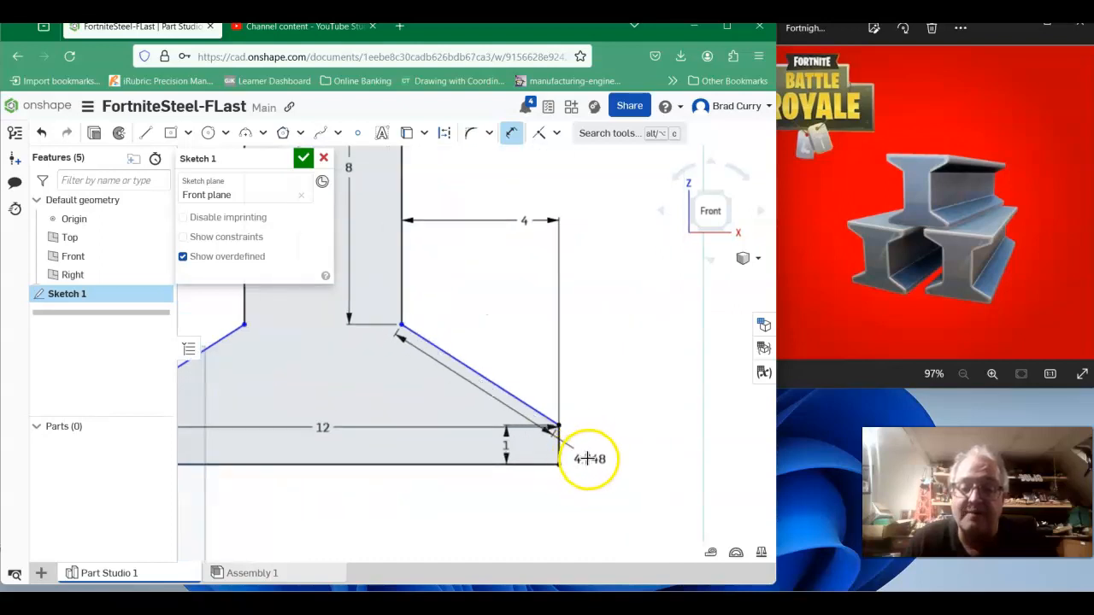
scroll(537, 464, up, 1)
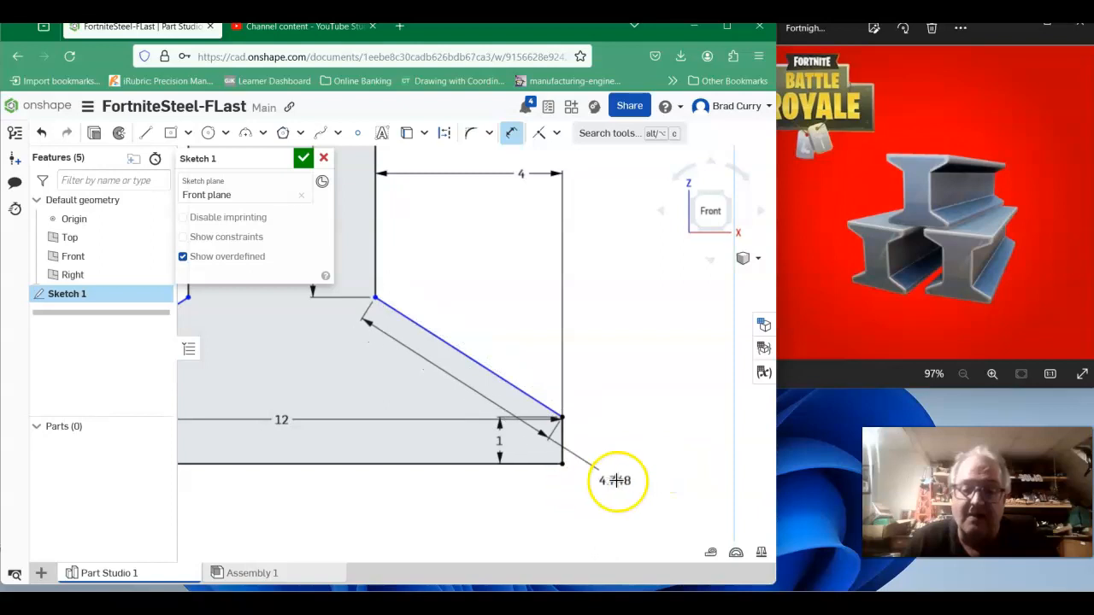
scroll(601, 486, down, 2)
scroll(602, 484, down, 1)
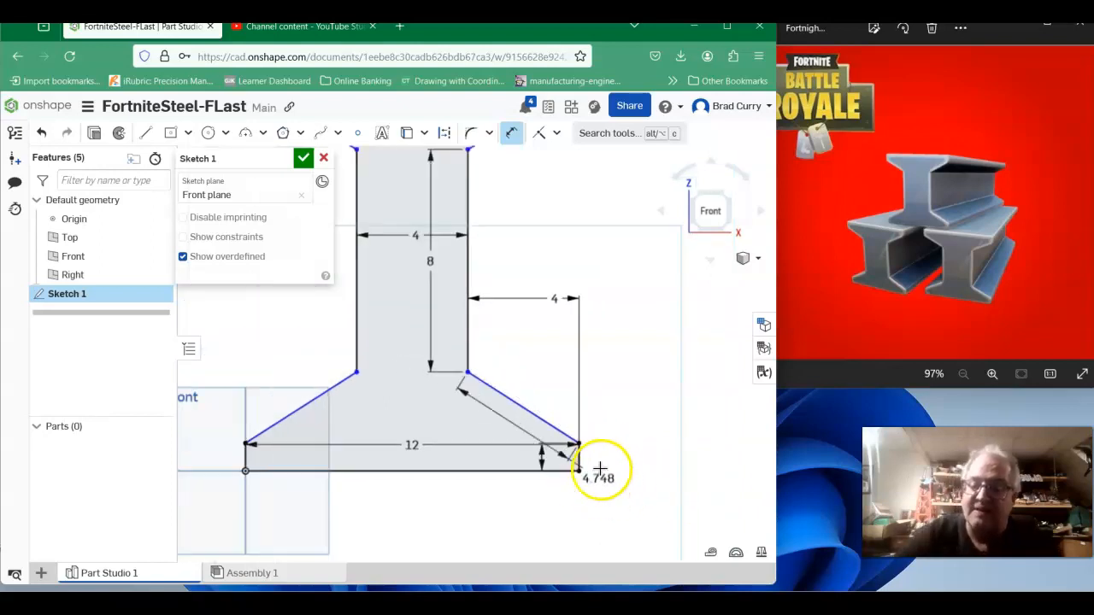
key(Escape)
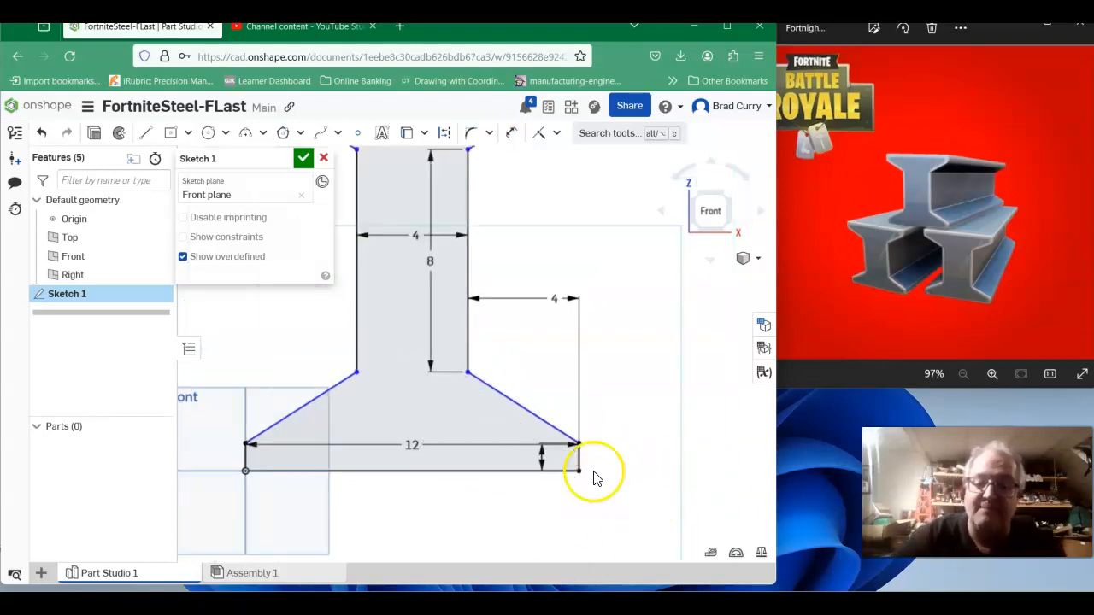
Dimension the angle at the bottom flange's right diagonal and set it to 120°.
click(513, 132)
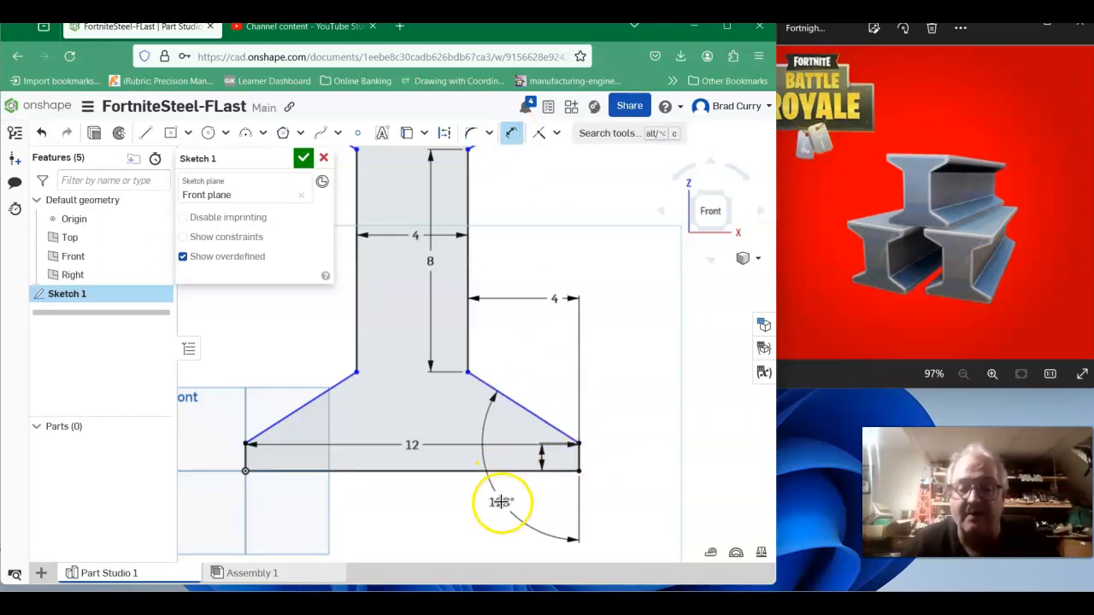
click(500, 502)
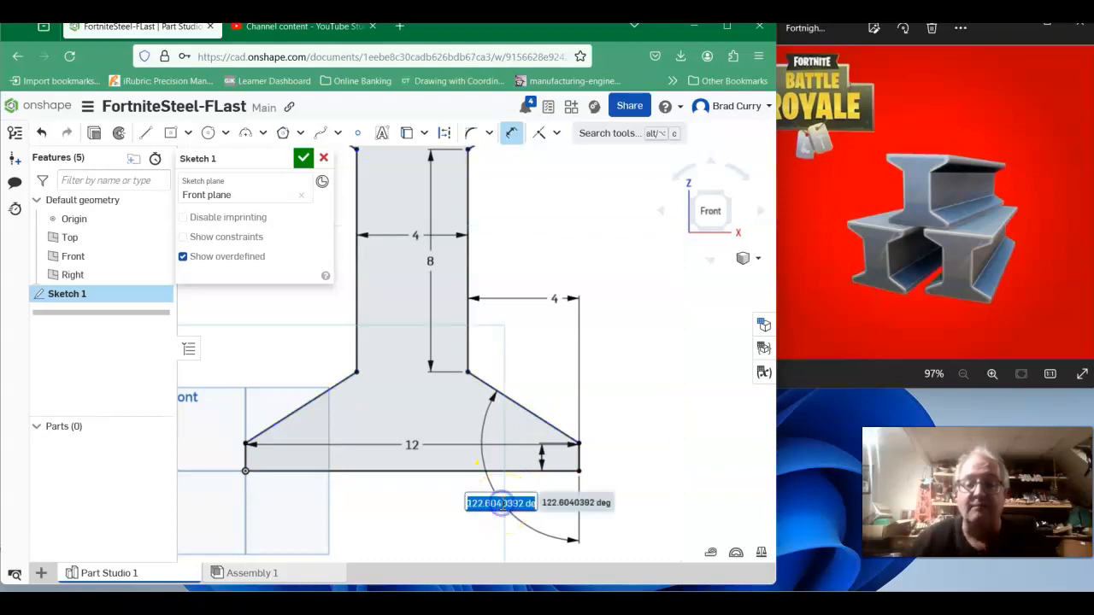
scroll(513, 465, down, 5)
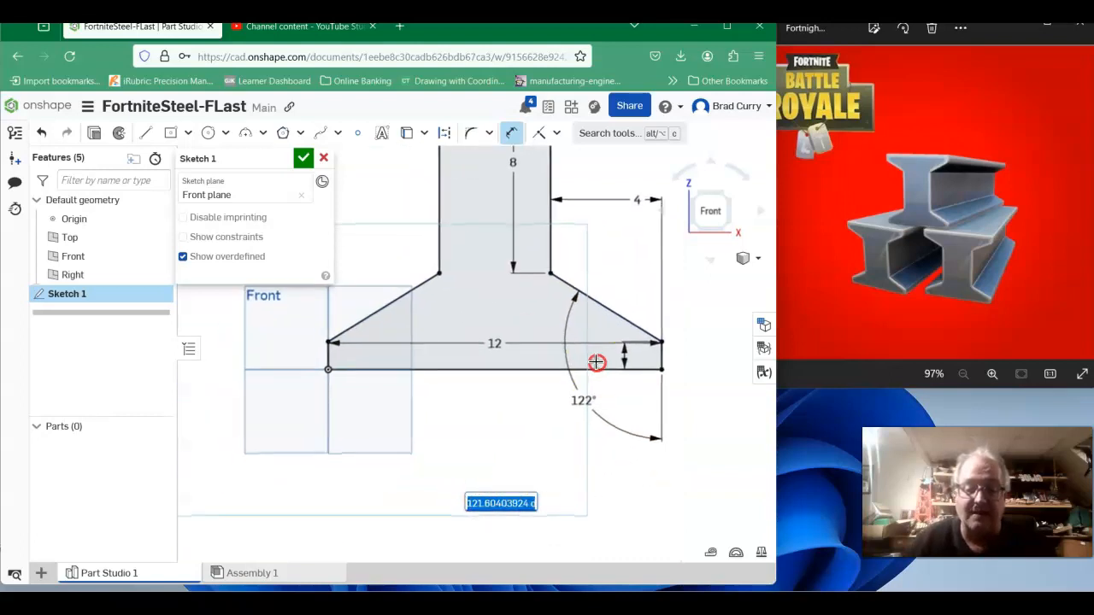
scroll(549, 423, down, 2)
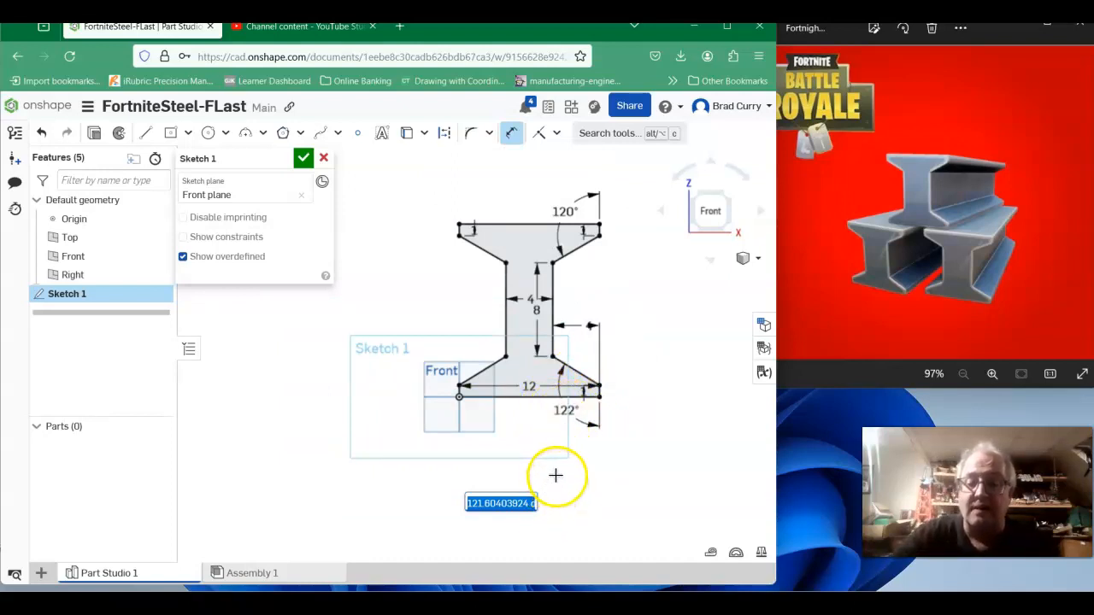
click(556, 475)
double_click(568, 410)
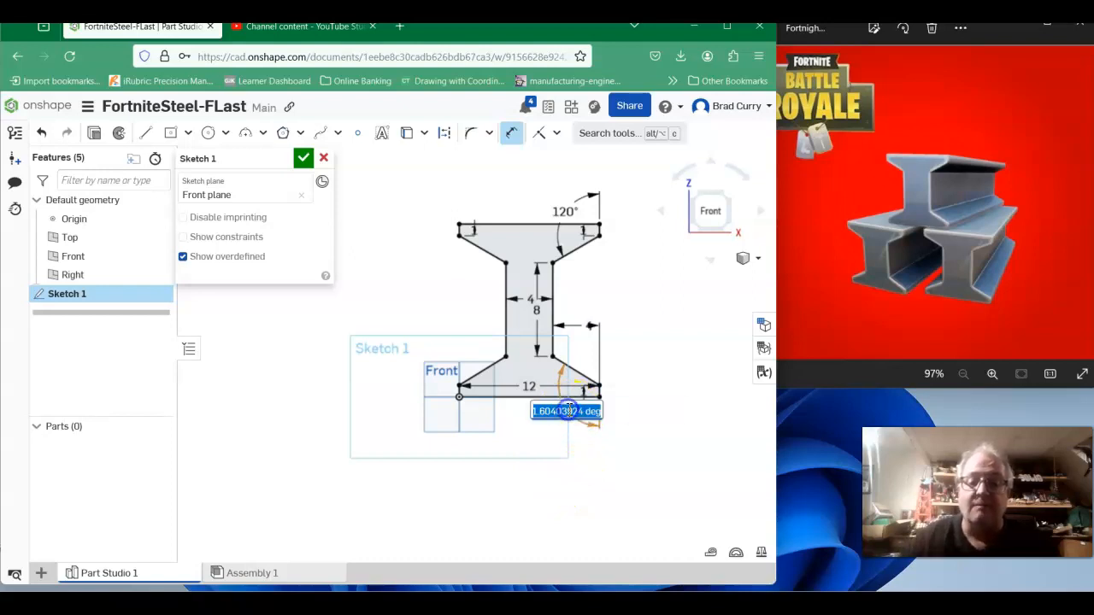
text(120)
key(Return)
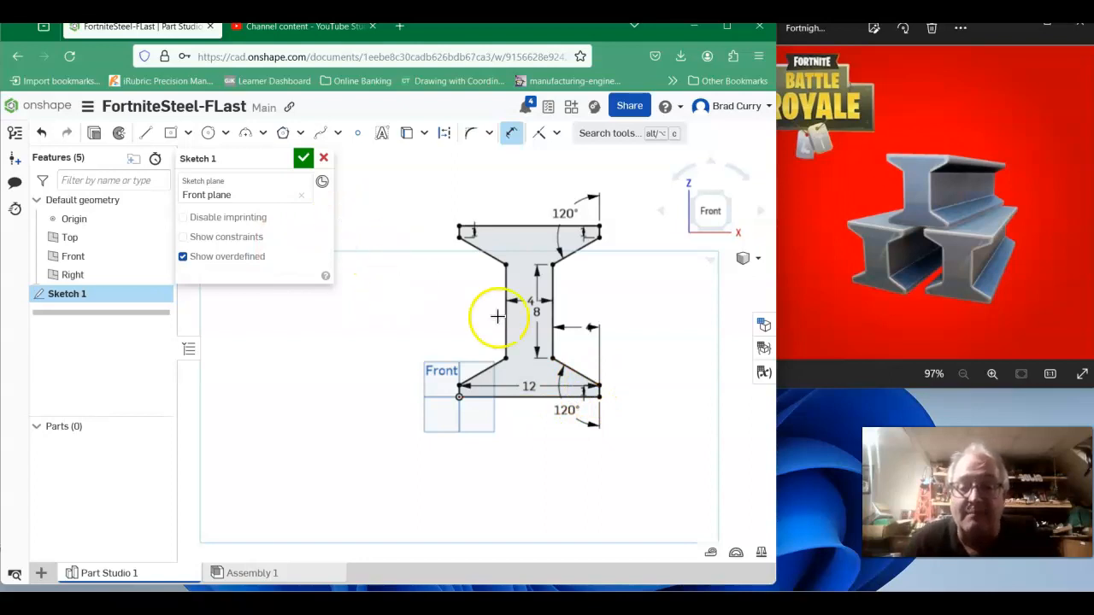
Dimension the overall height from the origin to the top edge as 15 in.
middle_drag(675, 278, 597, 285)
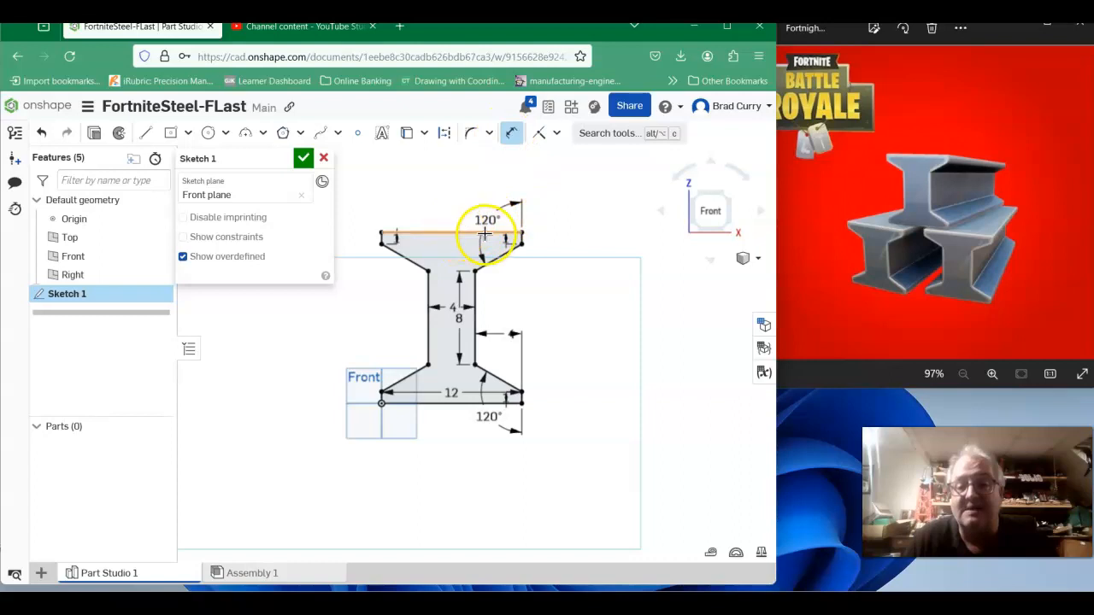
click(459, 401)
click(567, 308)
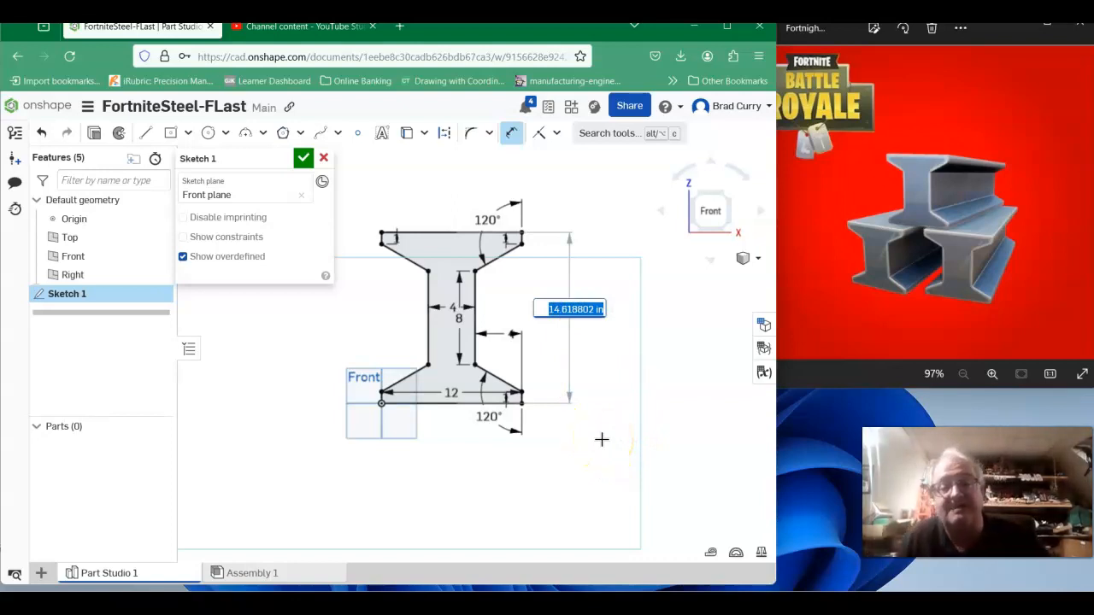
key(Return)
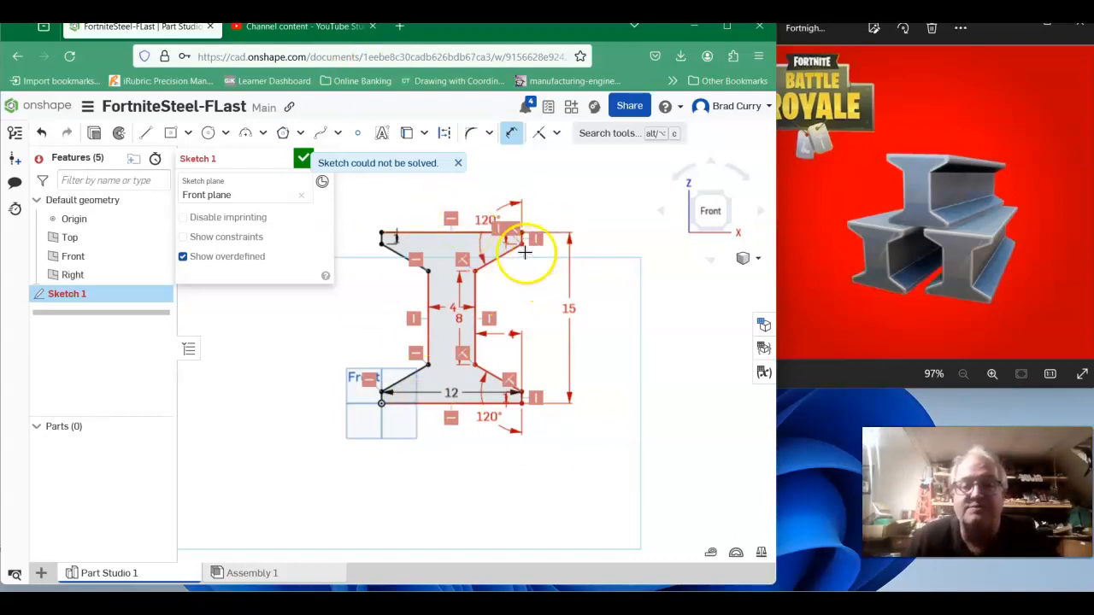
Delete the 120° angle dimension on the top flange's right diagonal.
scroll(512, 256, up, 2)
scroll(516, 248, up, 1)
scroll(486, 215, down, 1)
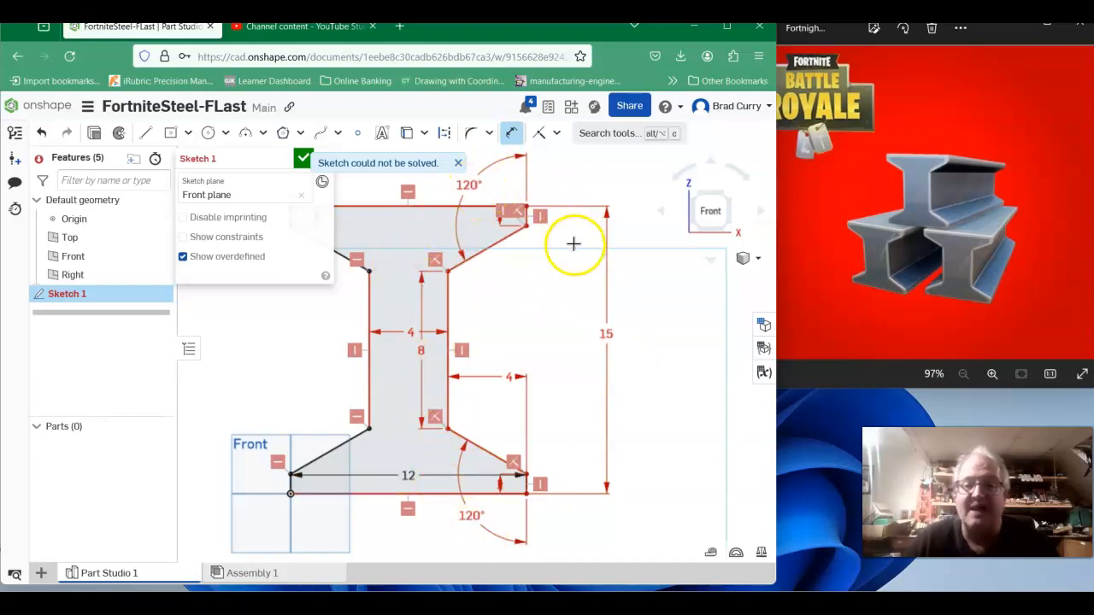
key(Escape)
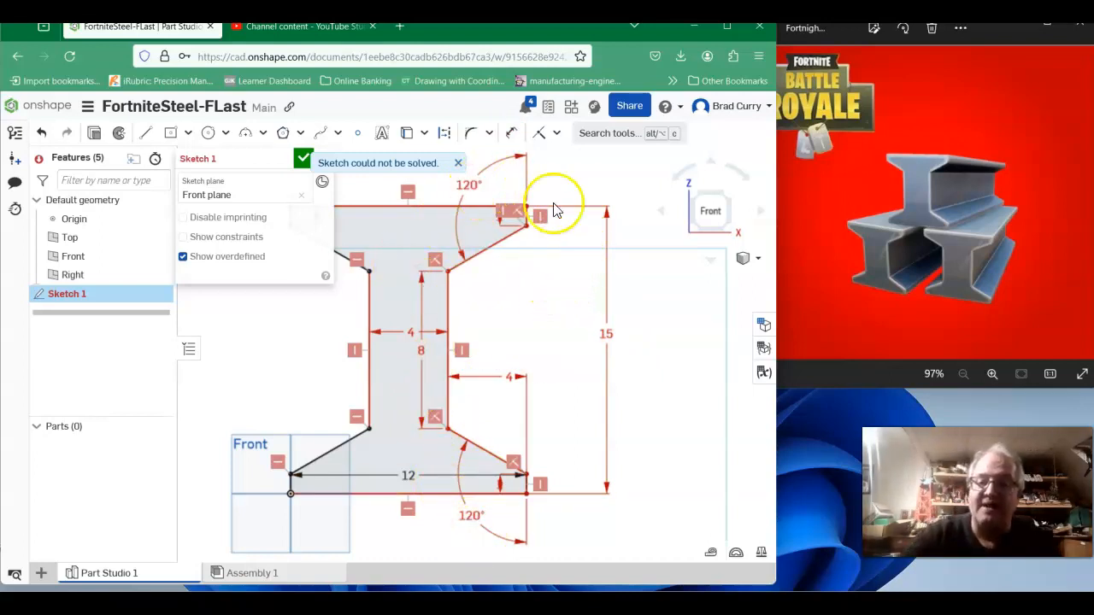
click(469, 185)
key(Delete)
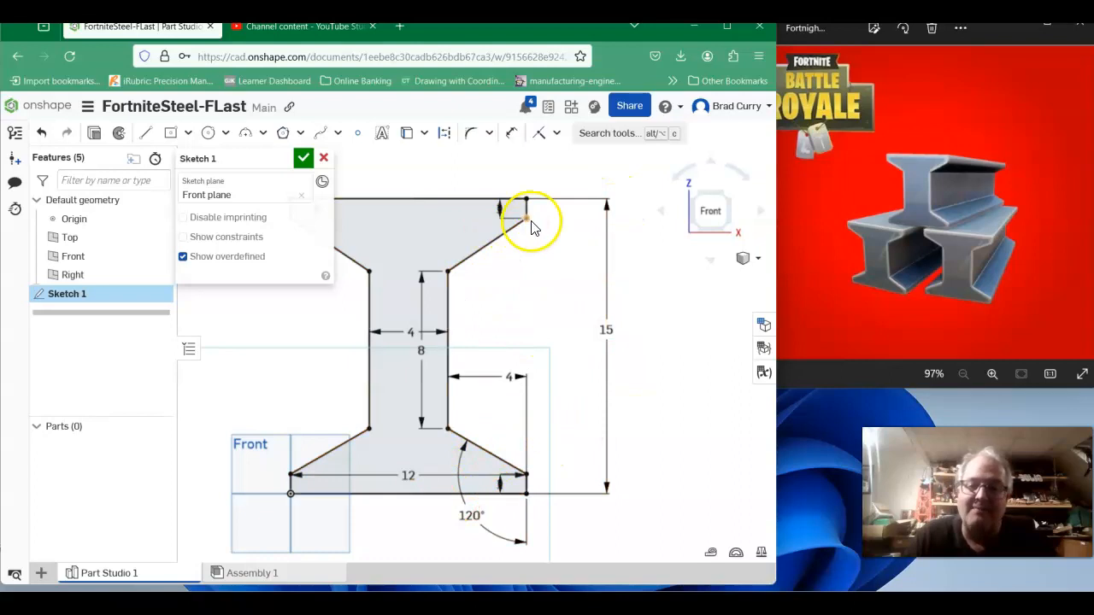
Try to dimension the angle of the top flange's right diagonal again.
click(513, 135)
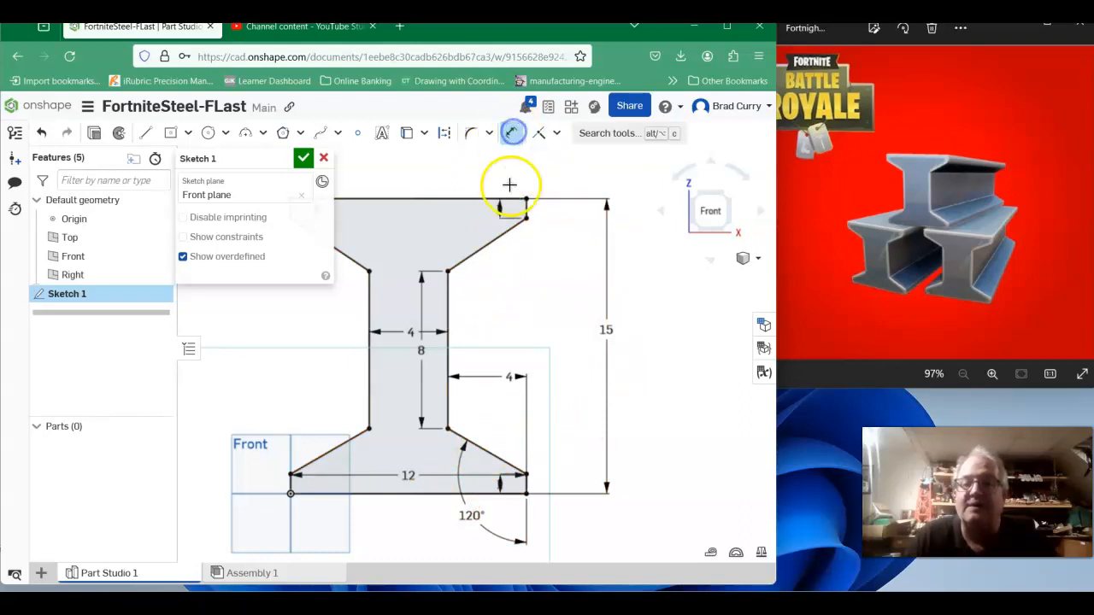
click(483, 247)
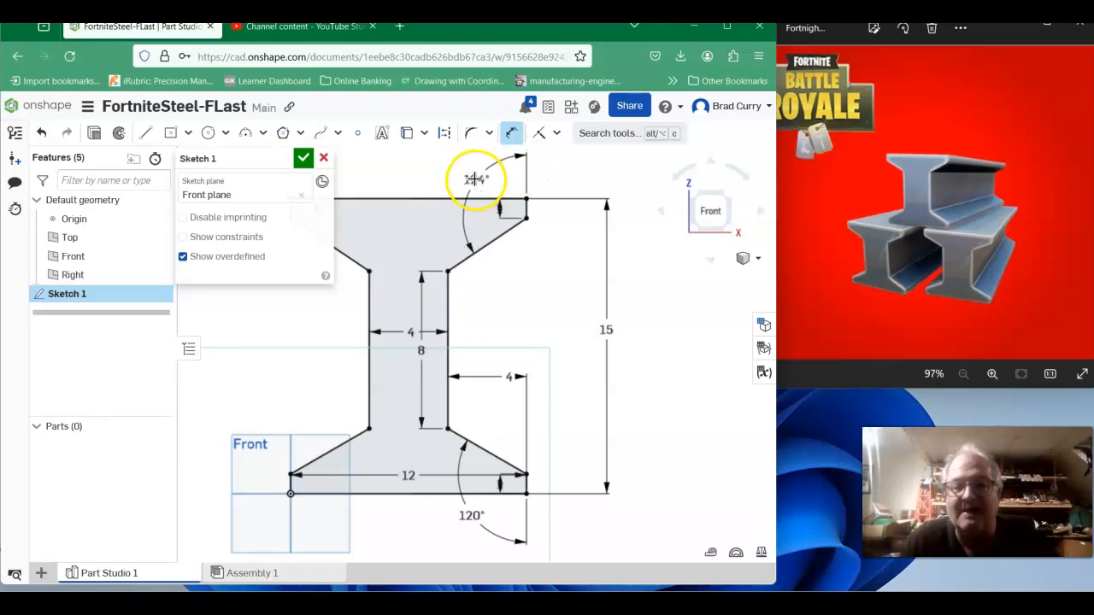
drag(474, 173, 483, 174)
double_click(479, 172)
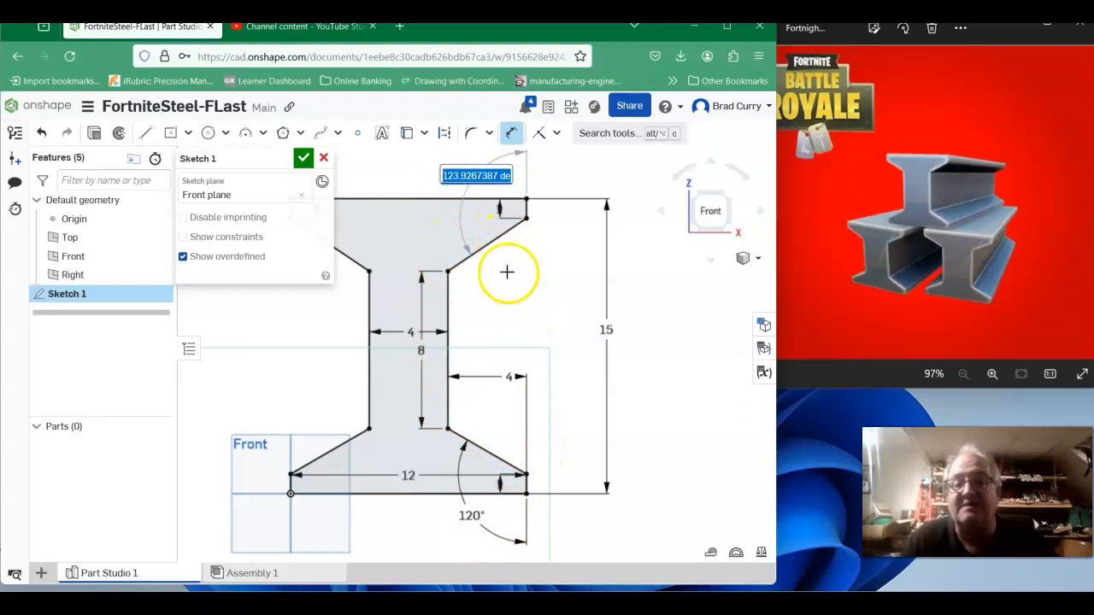
text(124)
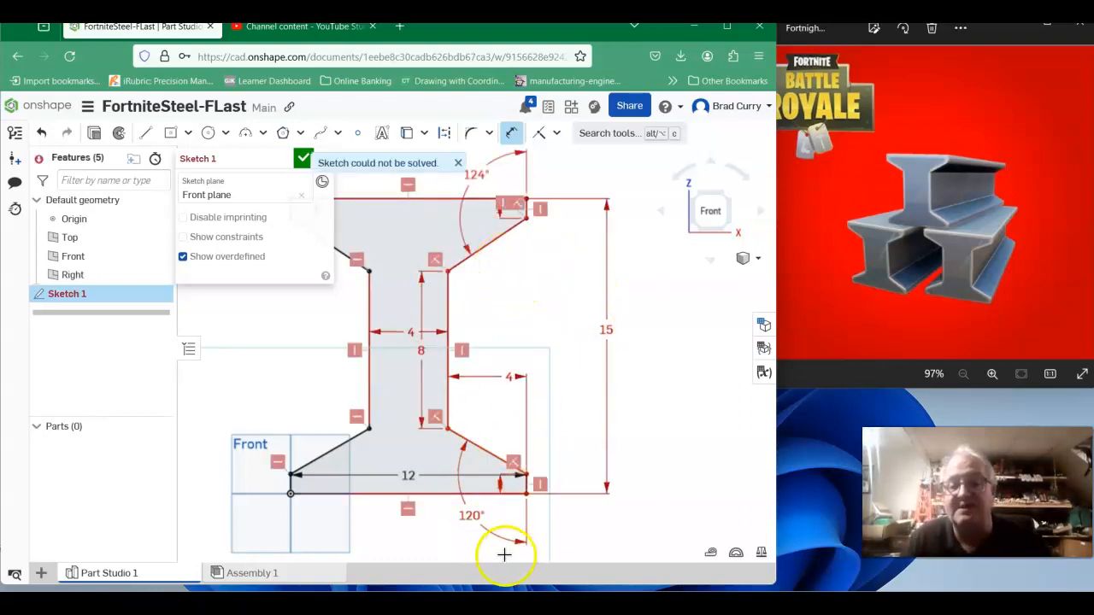
key(Escape)
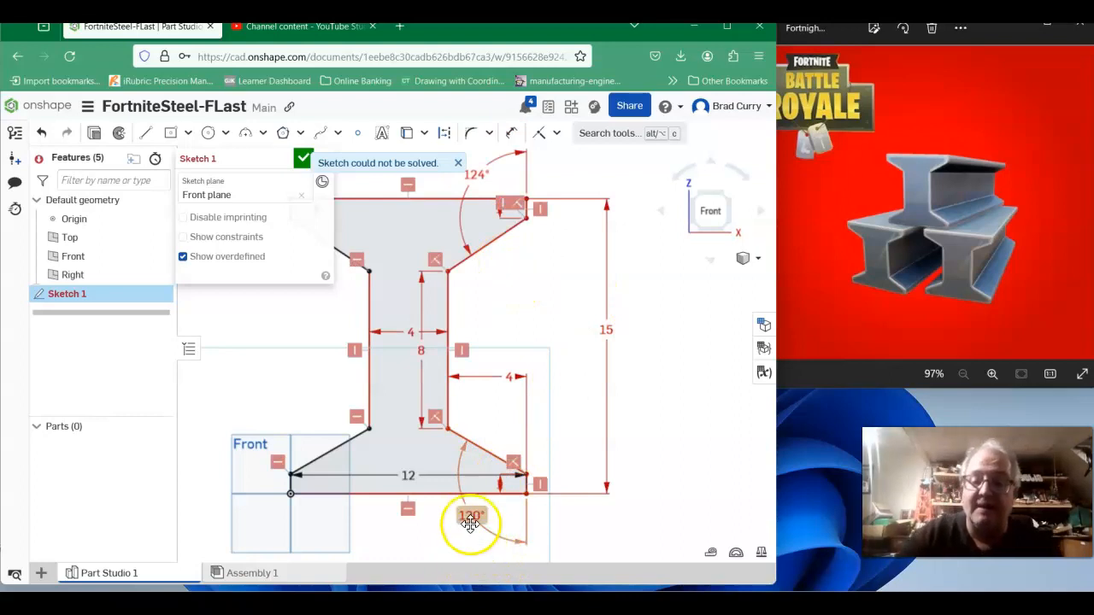
Delete the angle dimensions on both the top and bottom right diagonals.
double_click(469, 518)
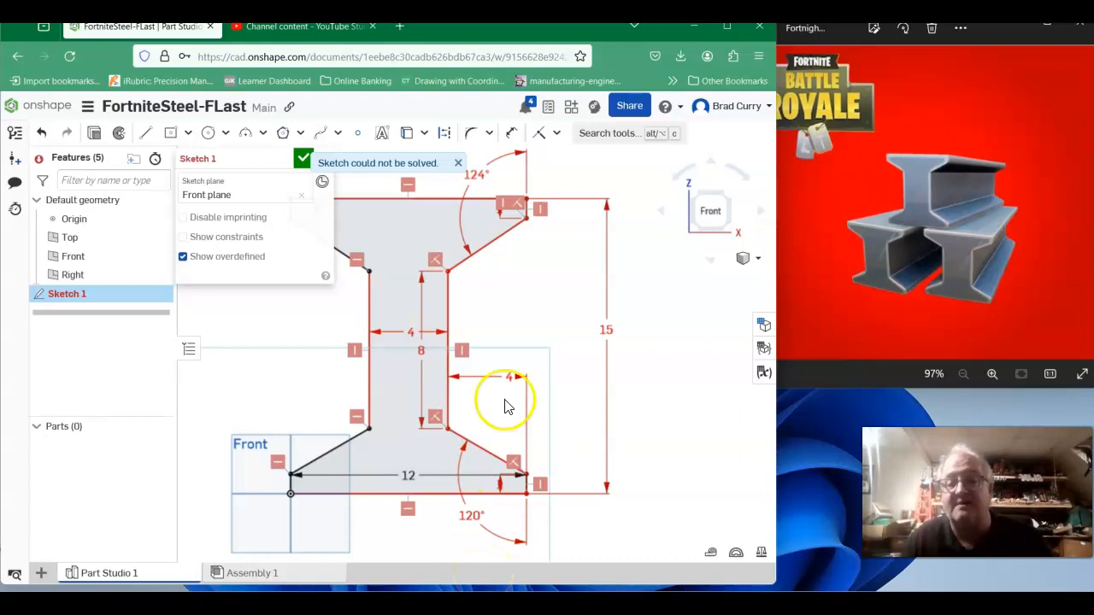
click(478, 177)
key(Delete)
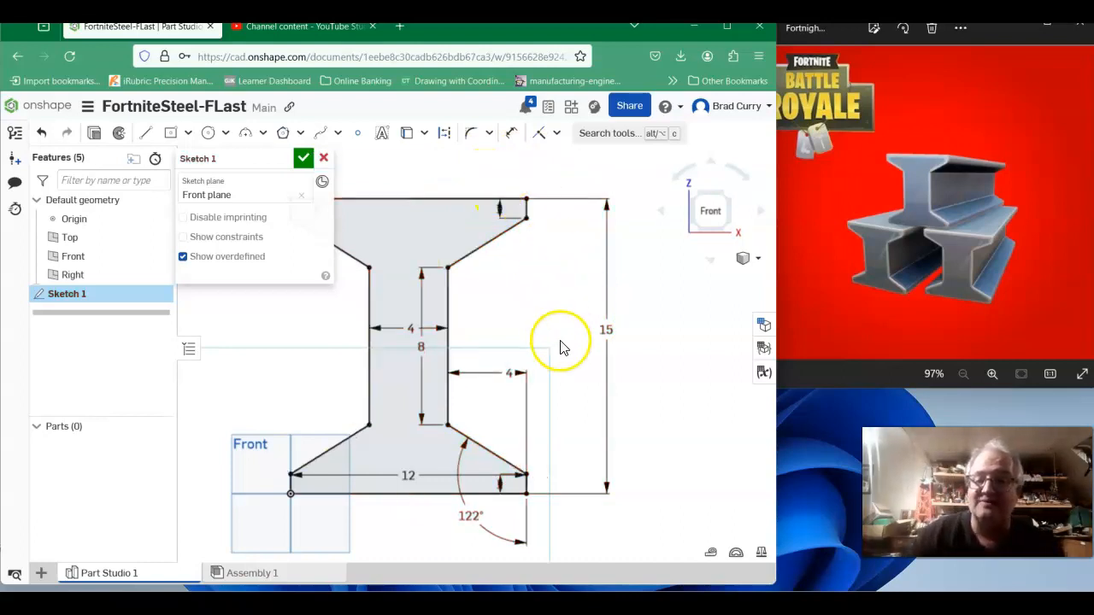
click(460, 501)
key(Delete)
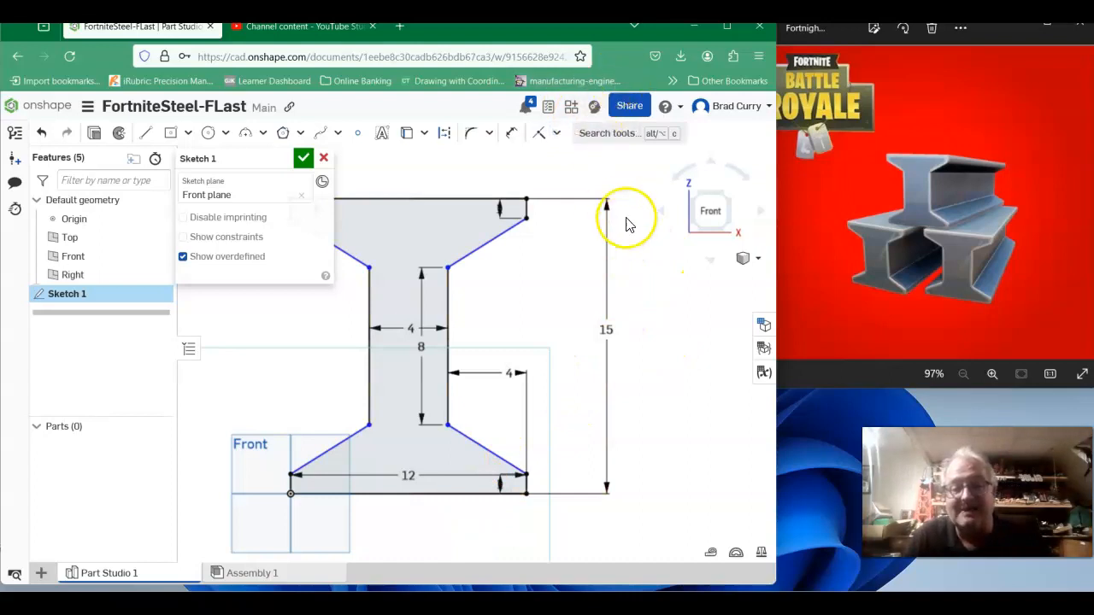
Dimension the vertical distance from the bottom edge to the web's lower right corner as 3.5 in.
click(511, 135)
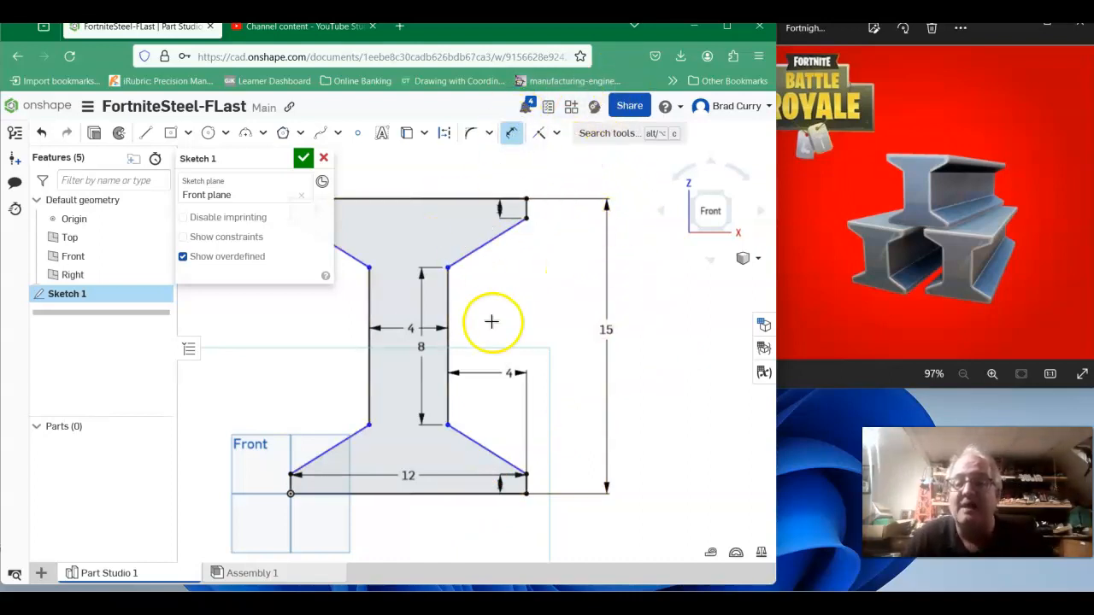
click(447, 425)
click(454, 495)
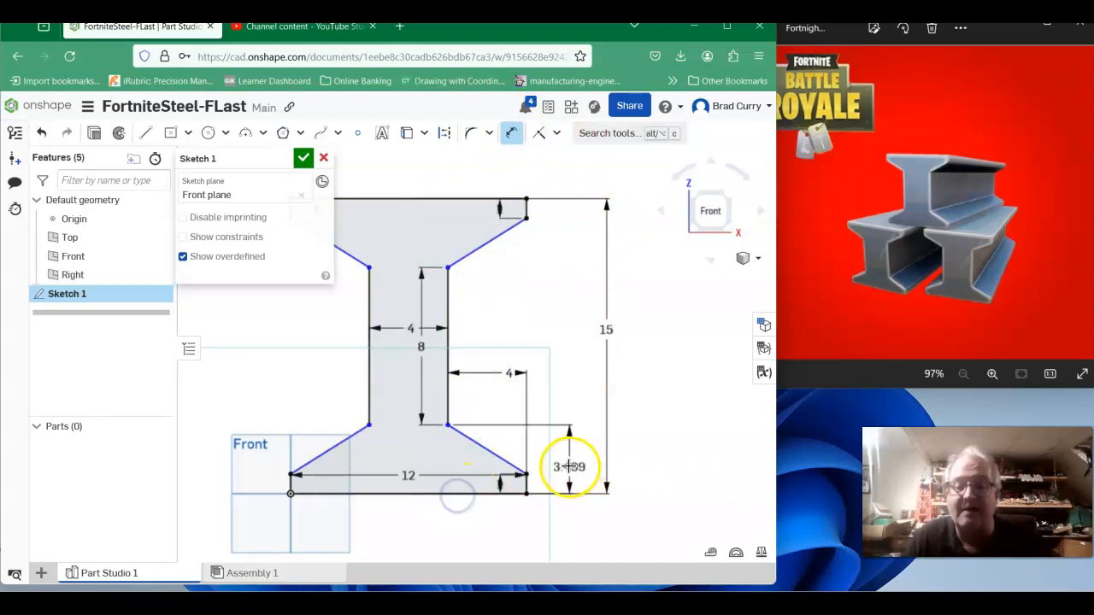
click(569, 461)
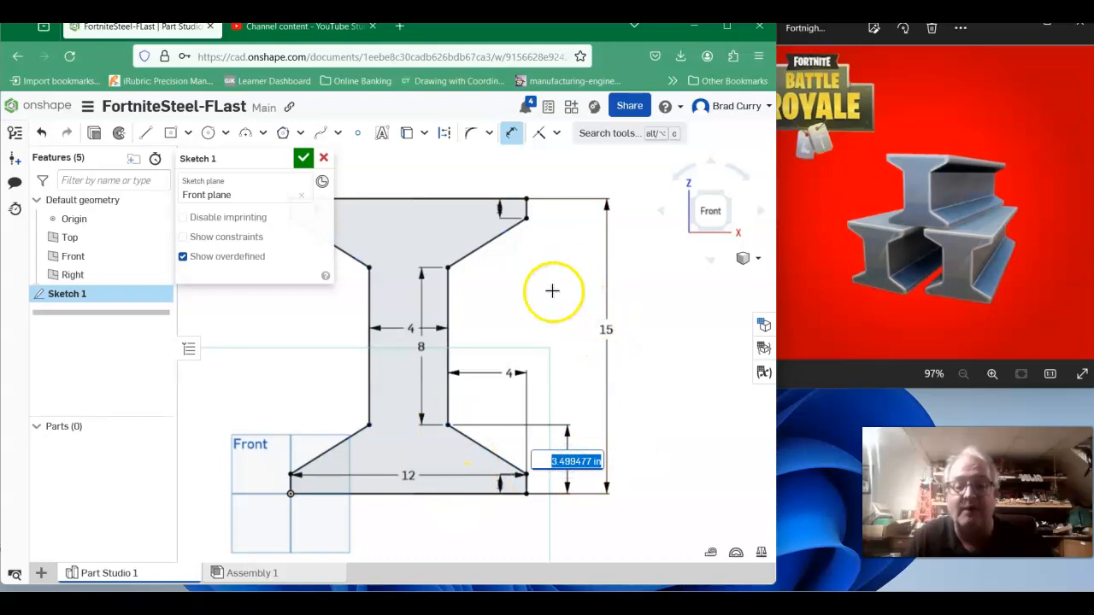
text(3.5)
key(Return)
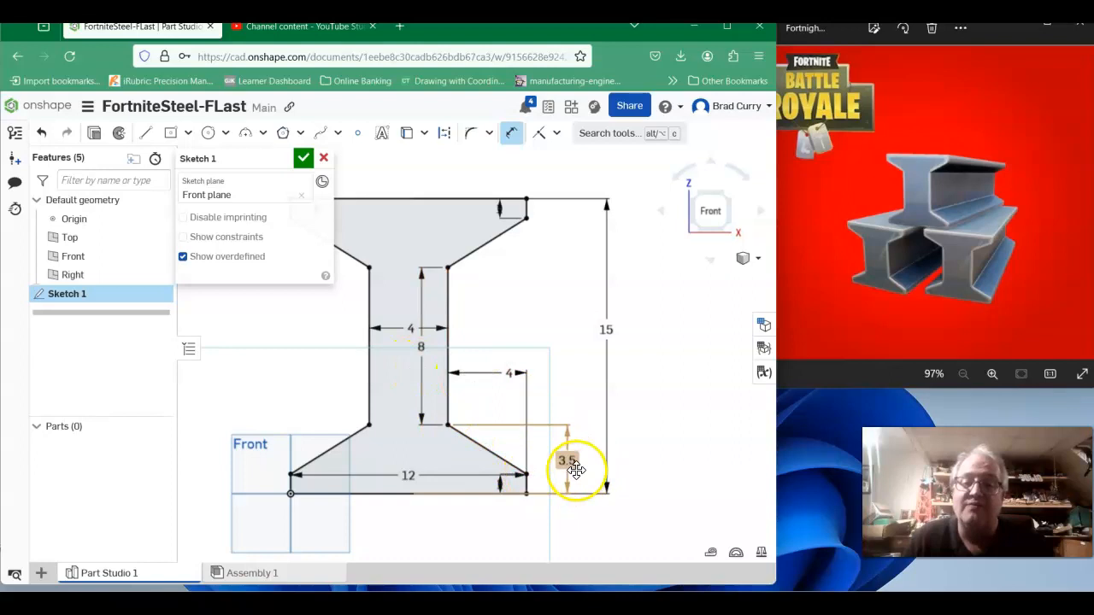
Dimension the vertical distance from the top edge to the web's upper right corner as 3.5 in.
click(481, 199)
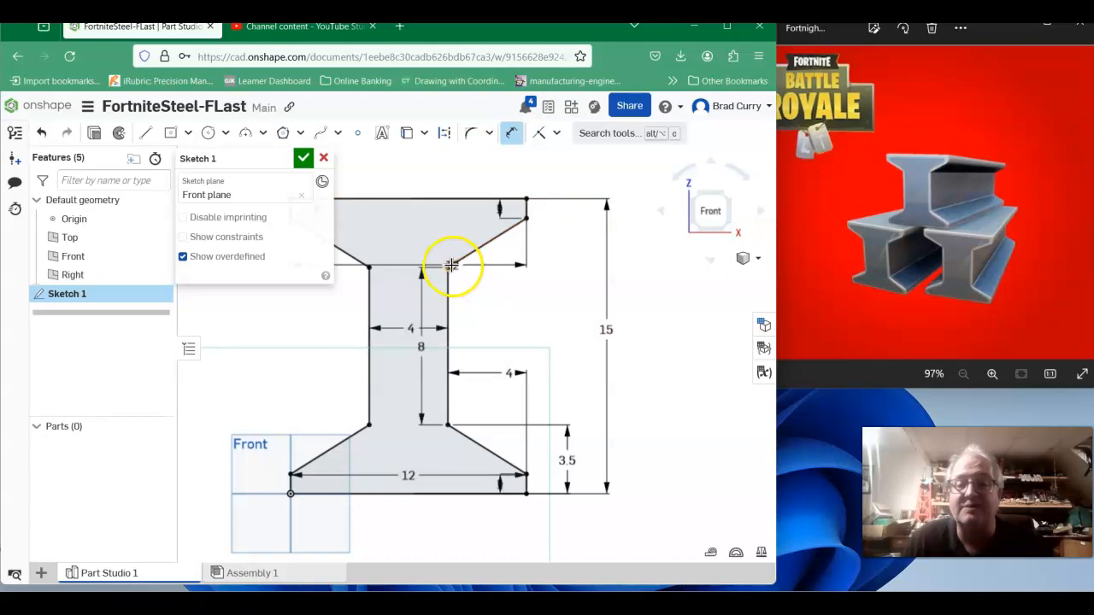
click(448, 266)
click(559, 233)
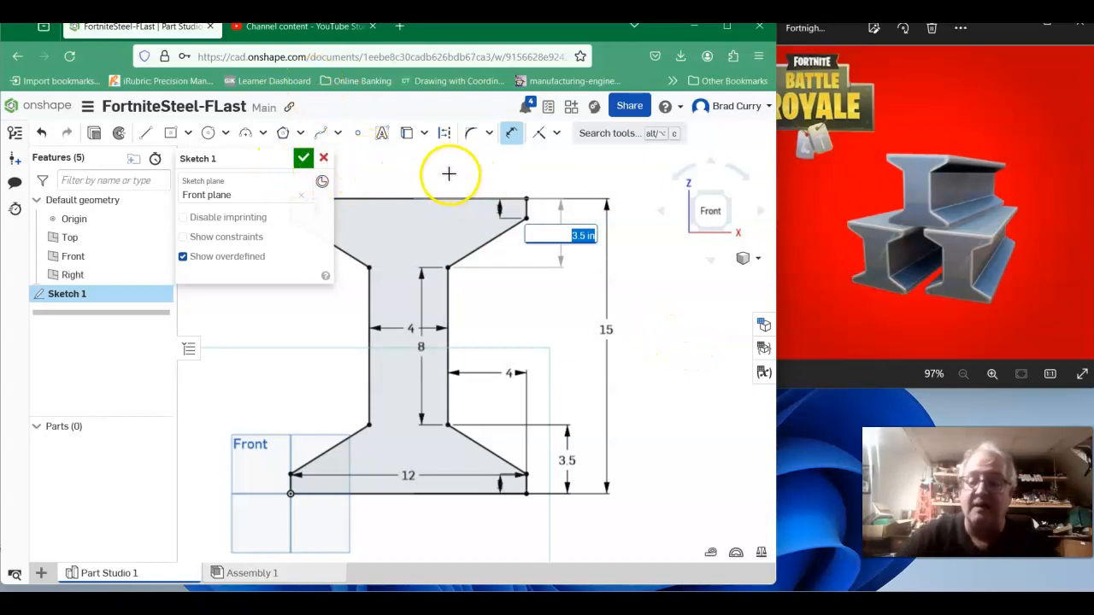
key(Return)
scroll(586, 311, down, 1)
scroll(585, 319, down, 1)
mouse_move(585, 323)
middle_down()
mouse_move(662, 334)
mouse_move(648, 343)
middle_up()
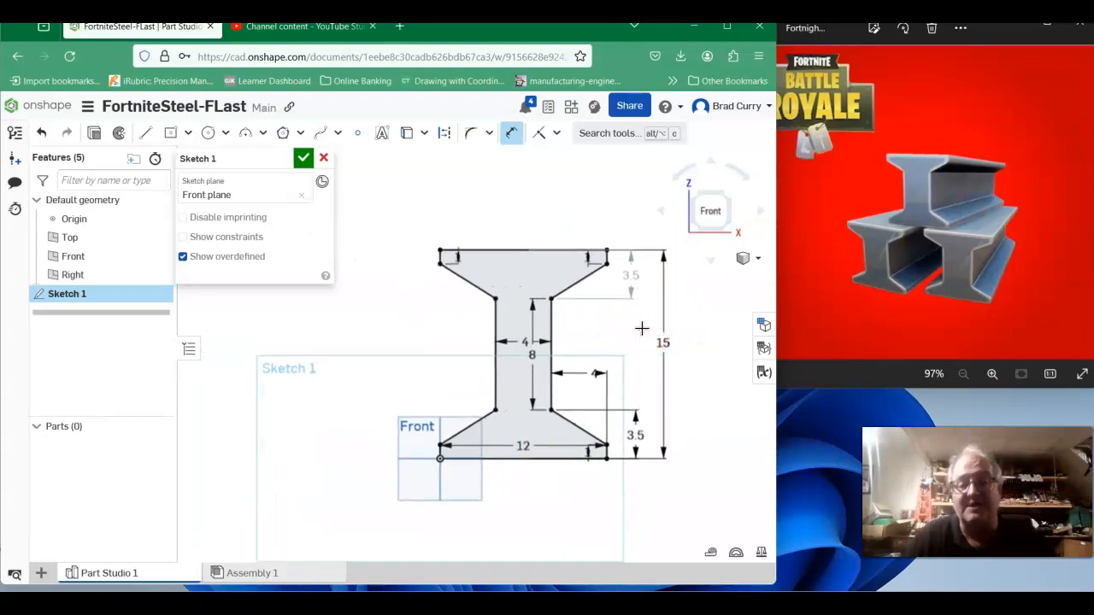
Finish the I-beam profile sketch.
scroll(642, 328, up, 1)
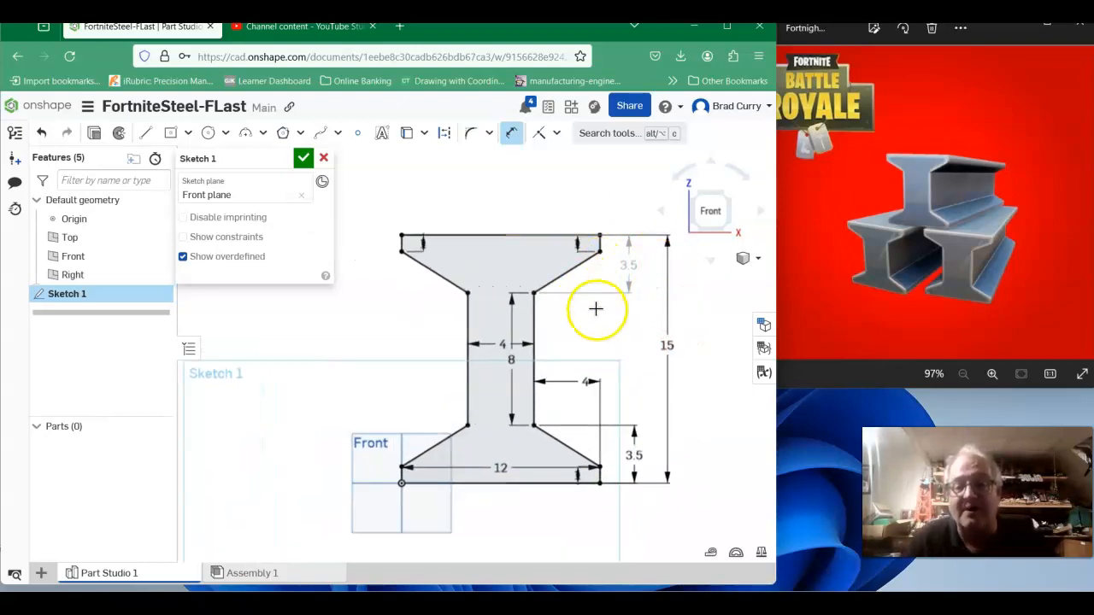
middle_drag(601, 313, 581, 260)
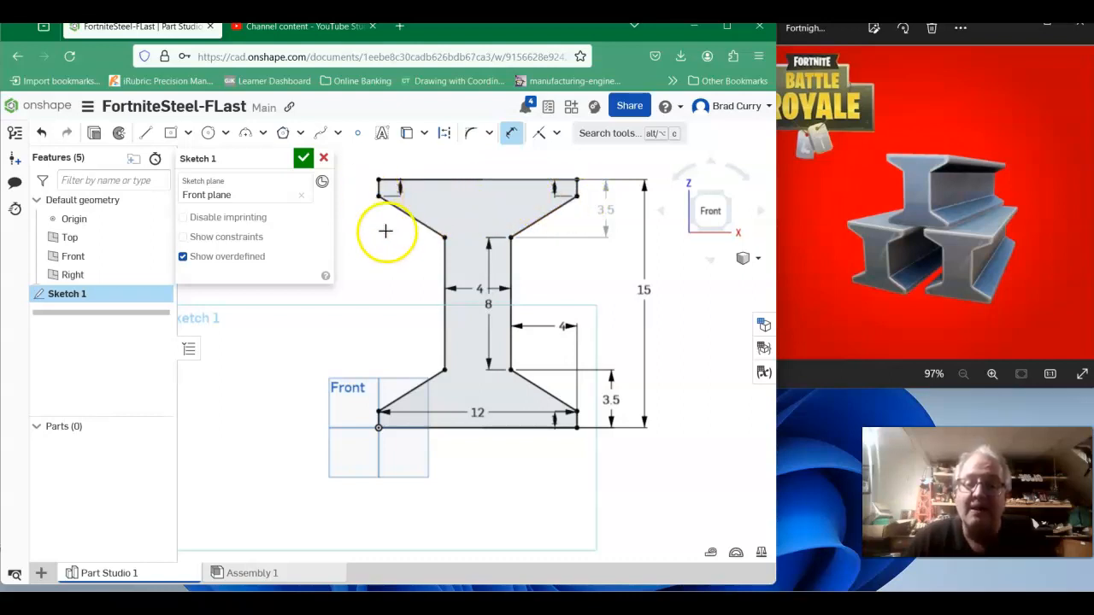
click(301, 160)
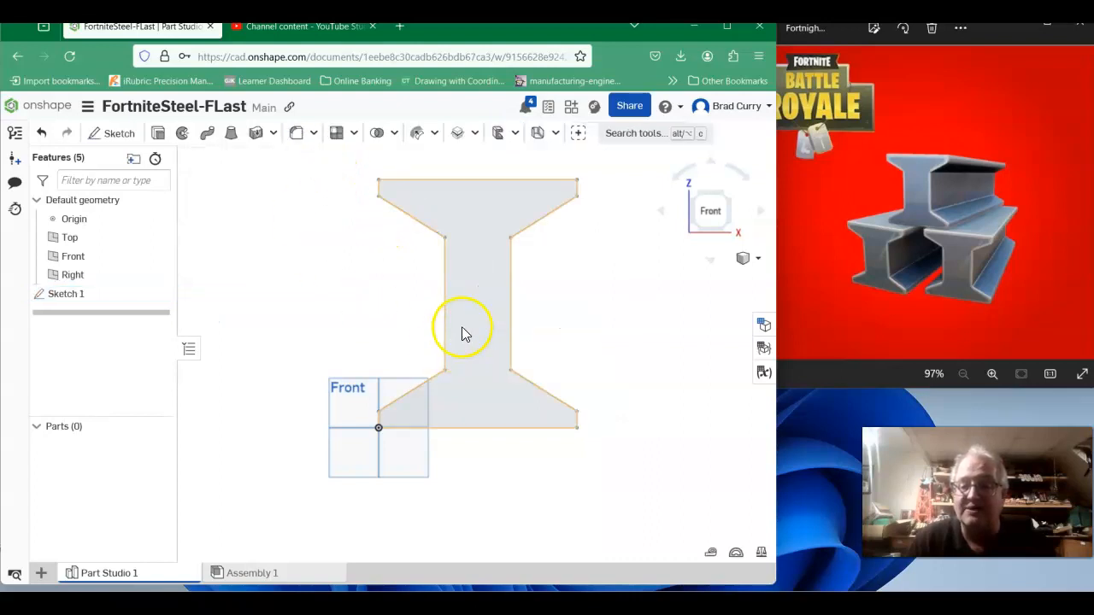
Extrude the sketch profile 144 in to create the beam solid.
mouse_move(696, 418)
right_down()
mouse_move(656, 436)
mouse_move(664, 422)
right_up()
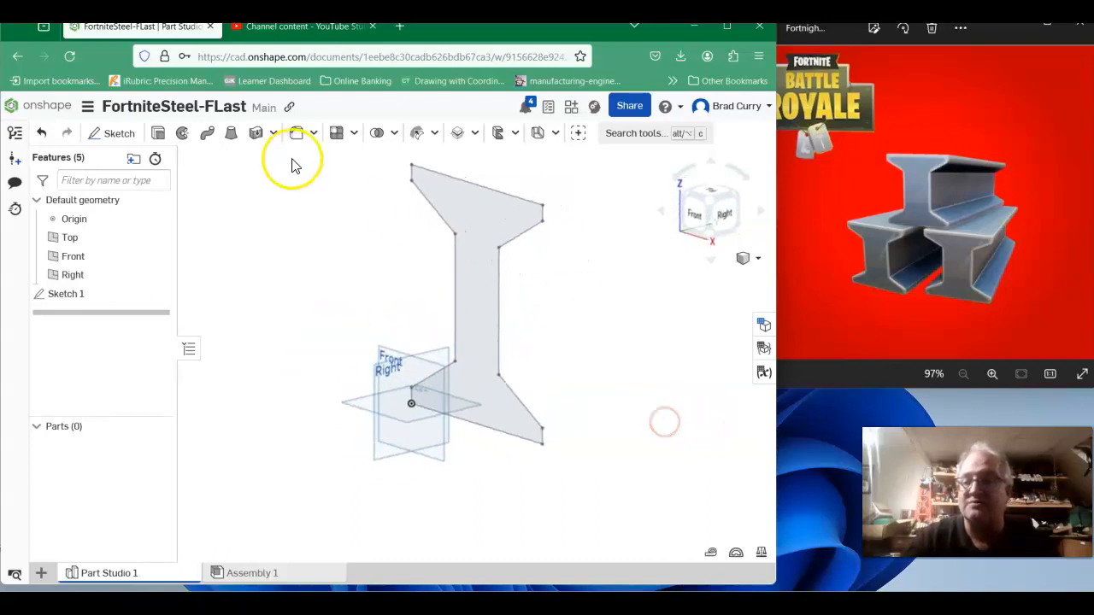
click(162, 133)
click(481, 212)
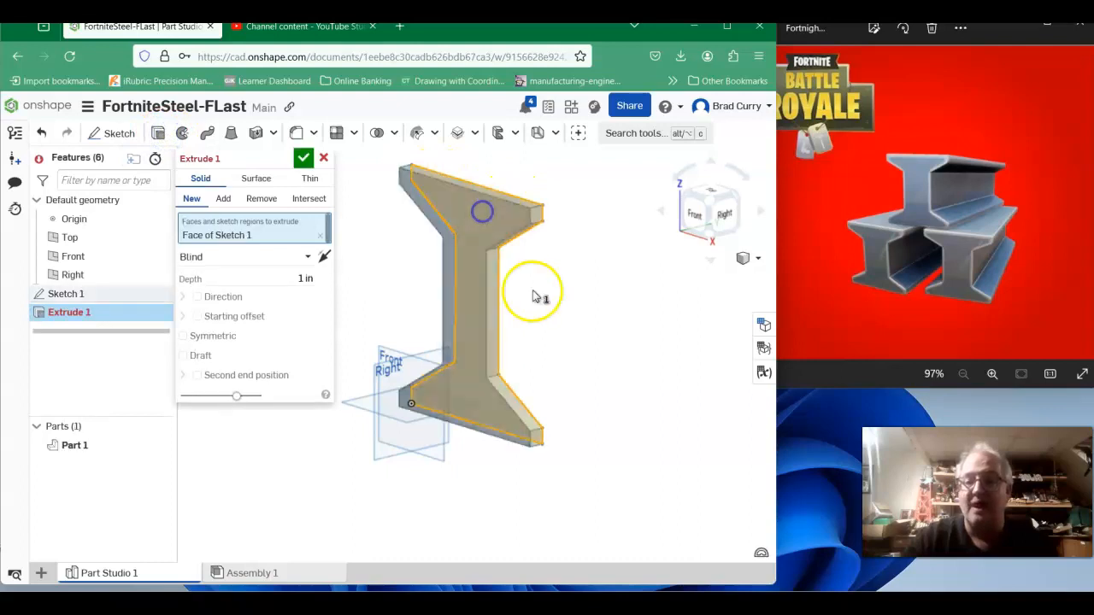
click(461, 311)
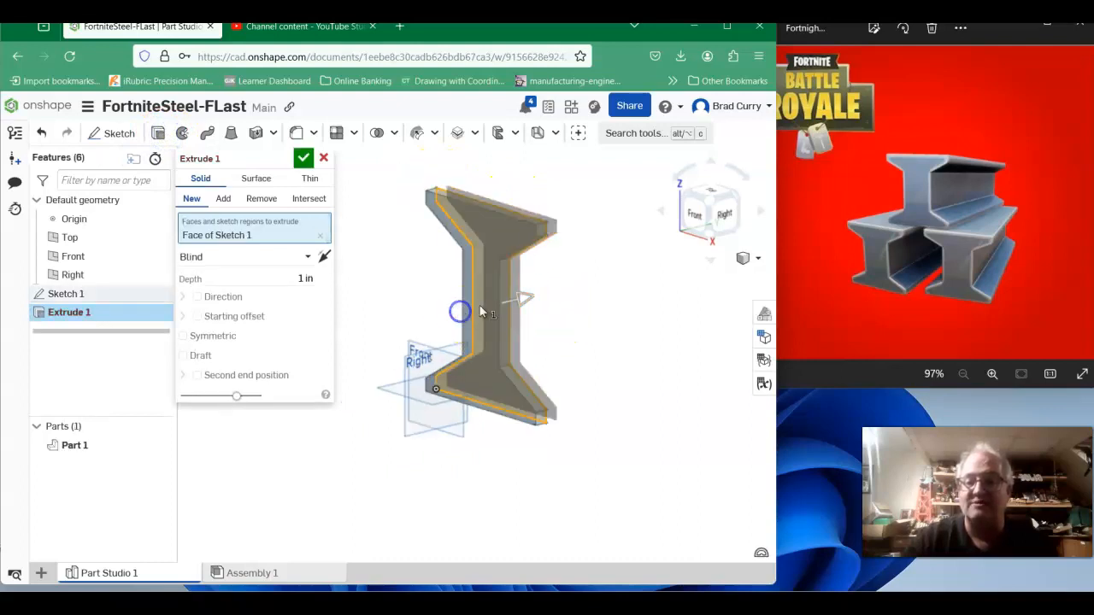
click(281, 281)
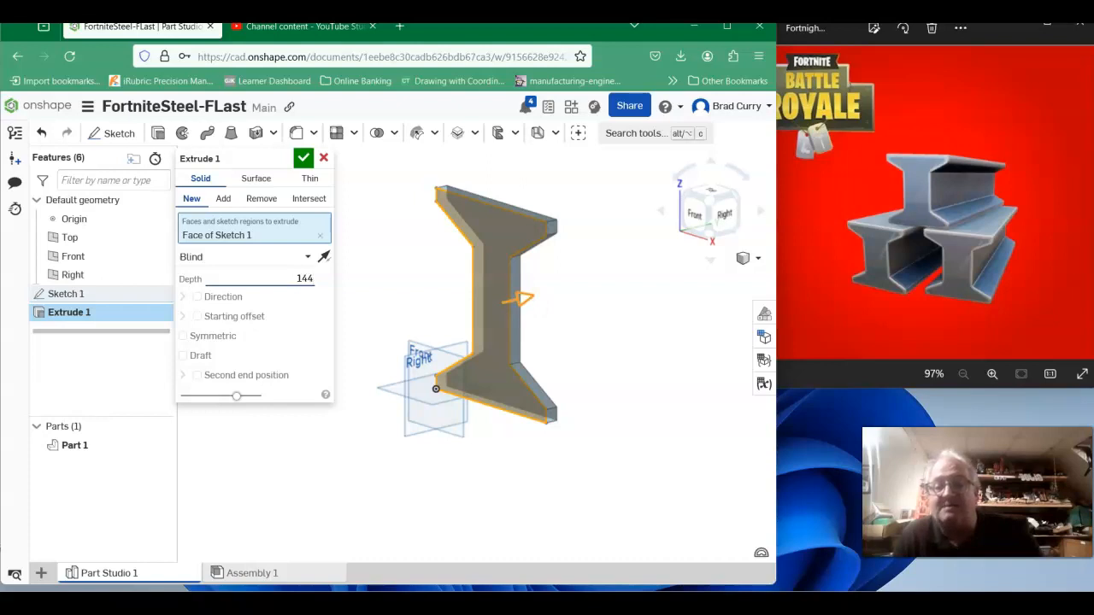
key(Return)
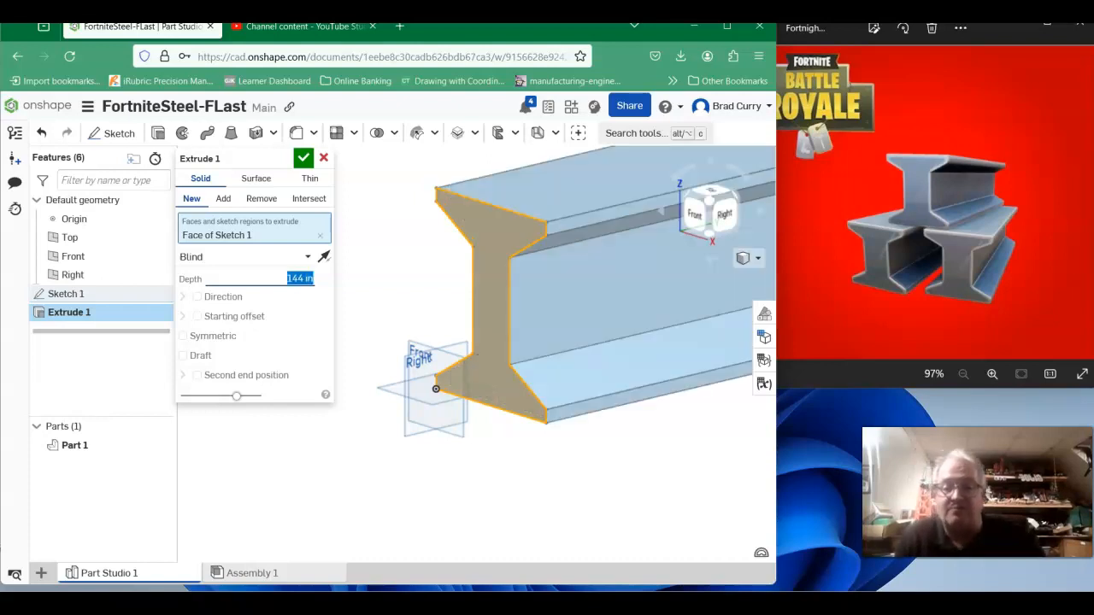
click(304, 160)
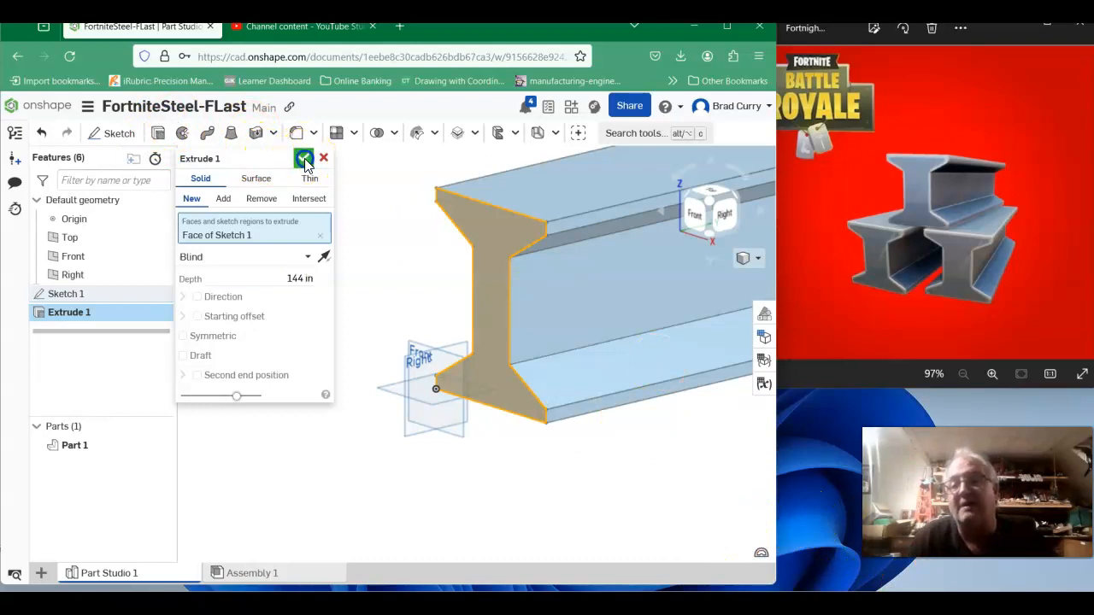
Open material assignment for the beam part and browse the material library for a steel grade.
right_drag(354, 245, 329, 266)
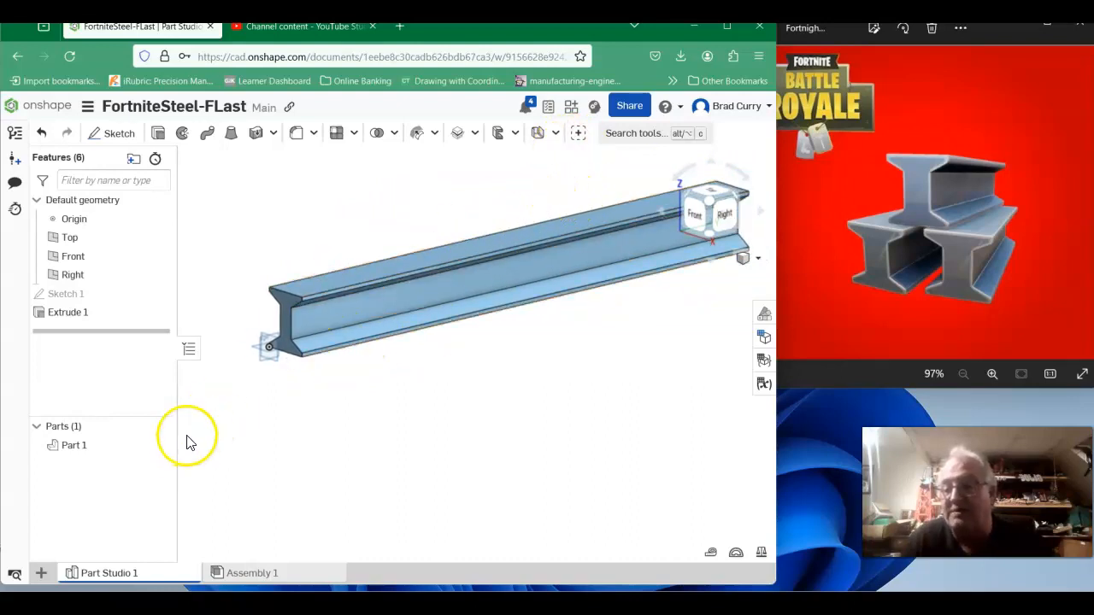
right_click(73, 451)
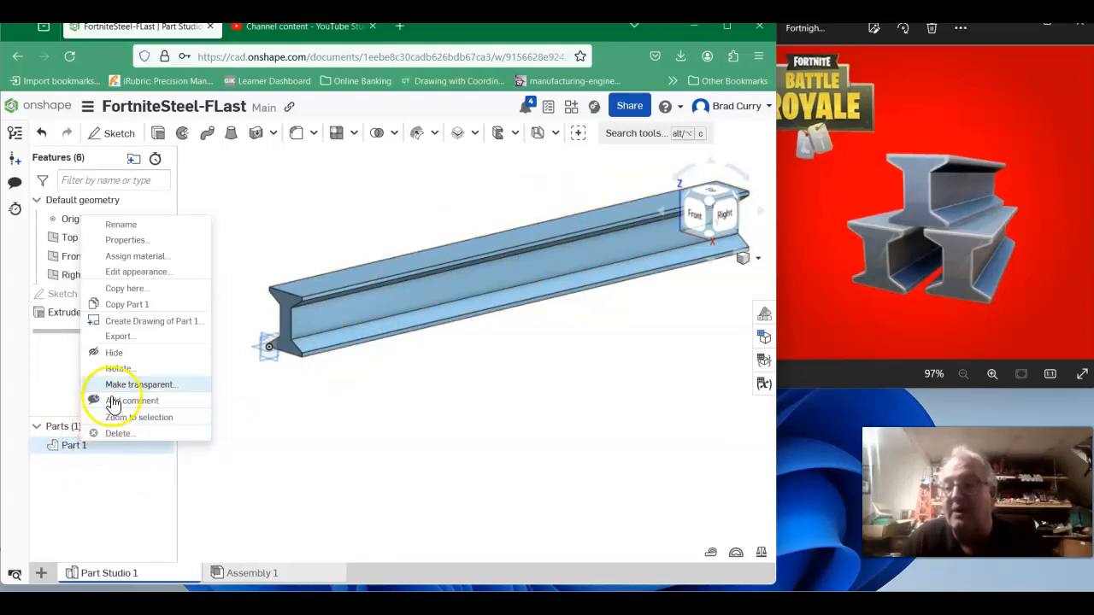
click(141, 256)
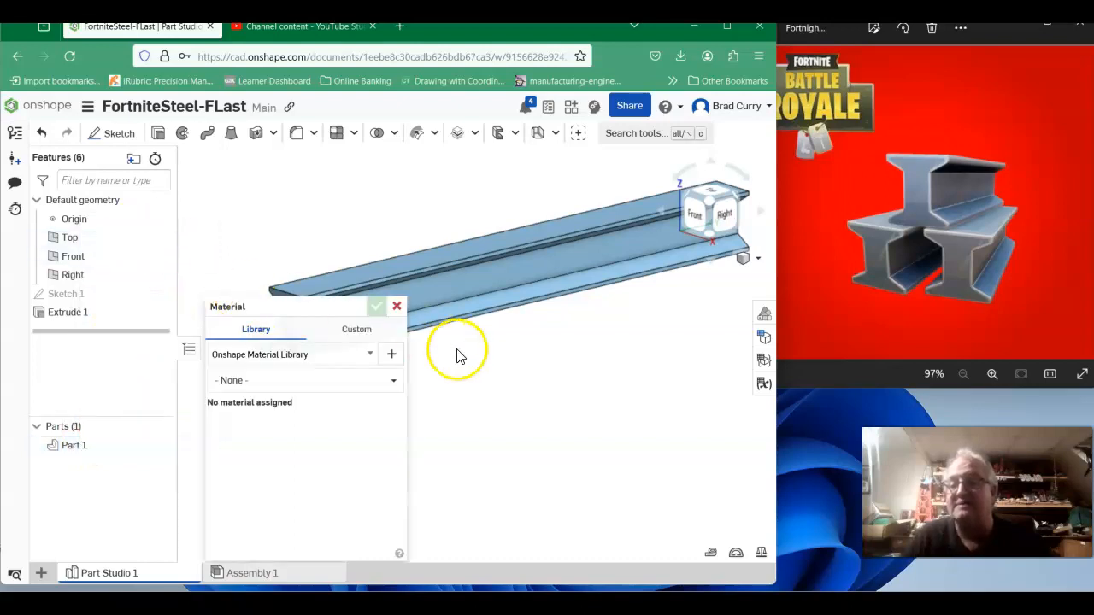
click(324, 391)
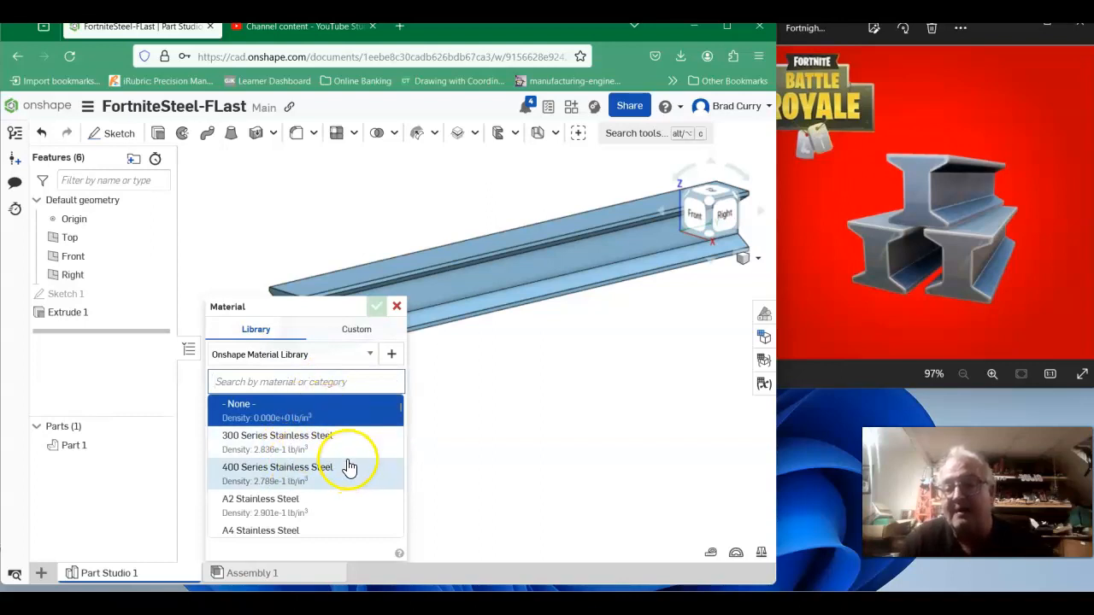
scroll(332, 453, down, 5)
scroll(332, 454, up, 3)
scroll(334, 452, down, 1)
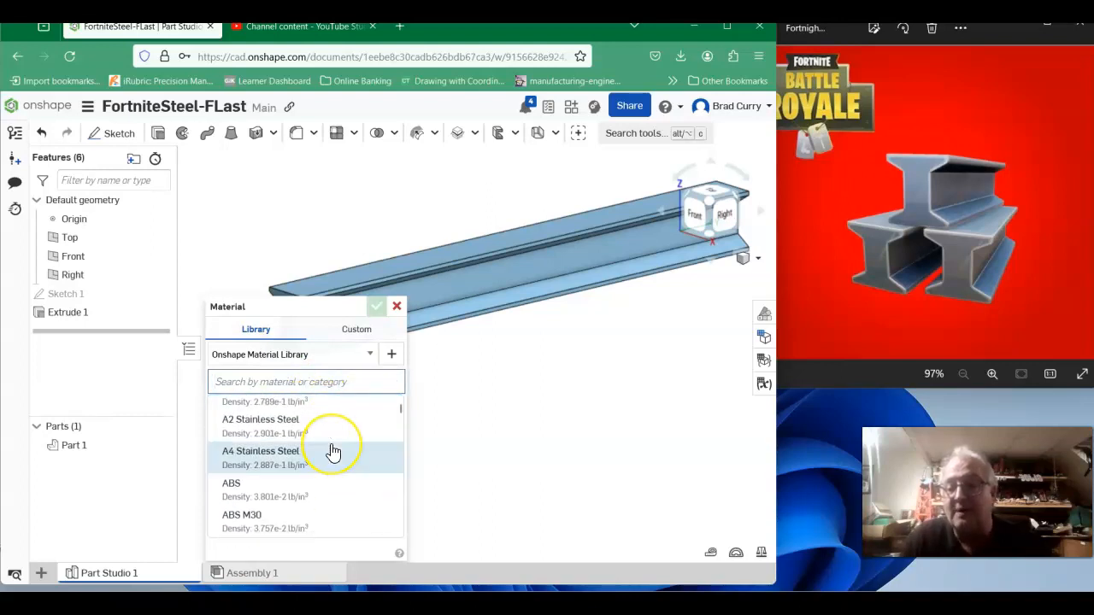
scroll(333, 453, up, 4)
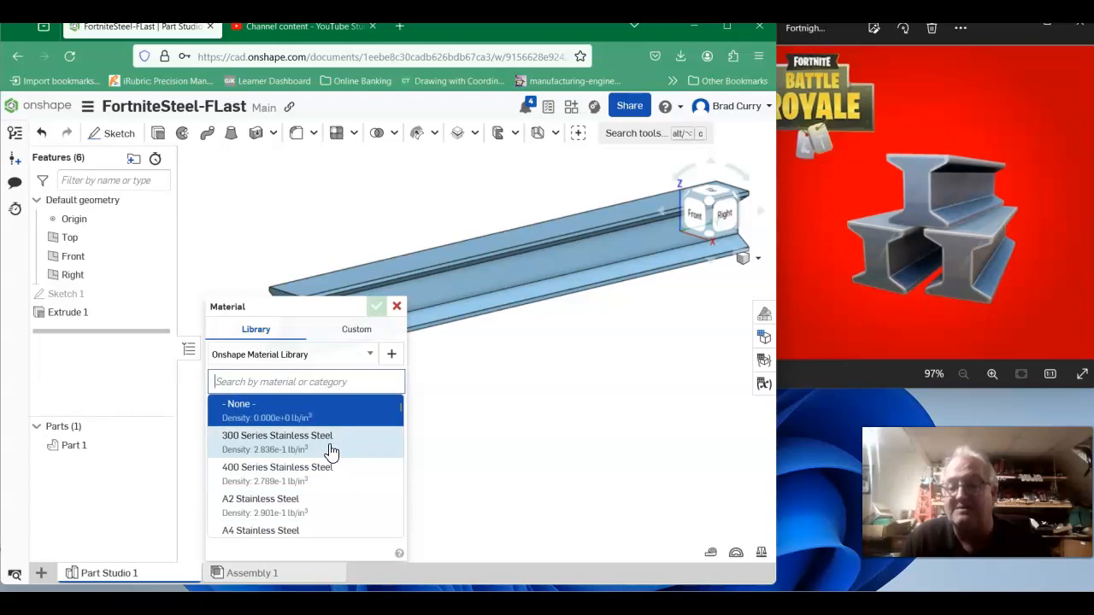
scroll(332, 454, down, 8)
scroll(331, 452, down, 6)
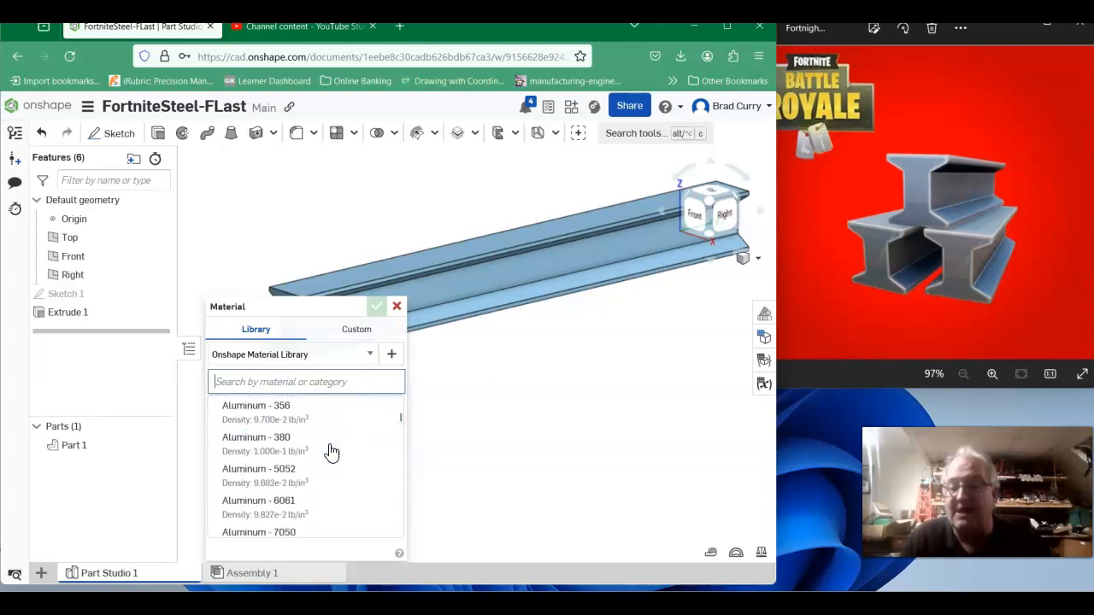
scroll(332, 453, down, 2)
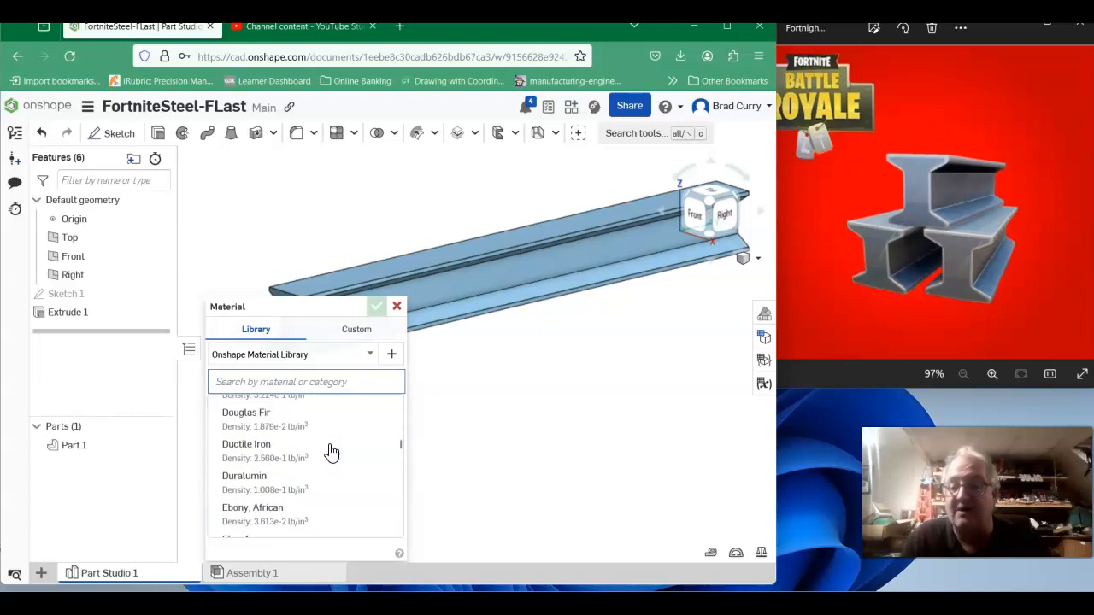
scroll(331, 453, up, 1)
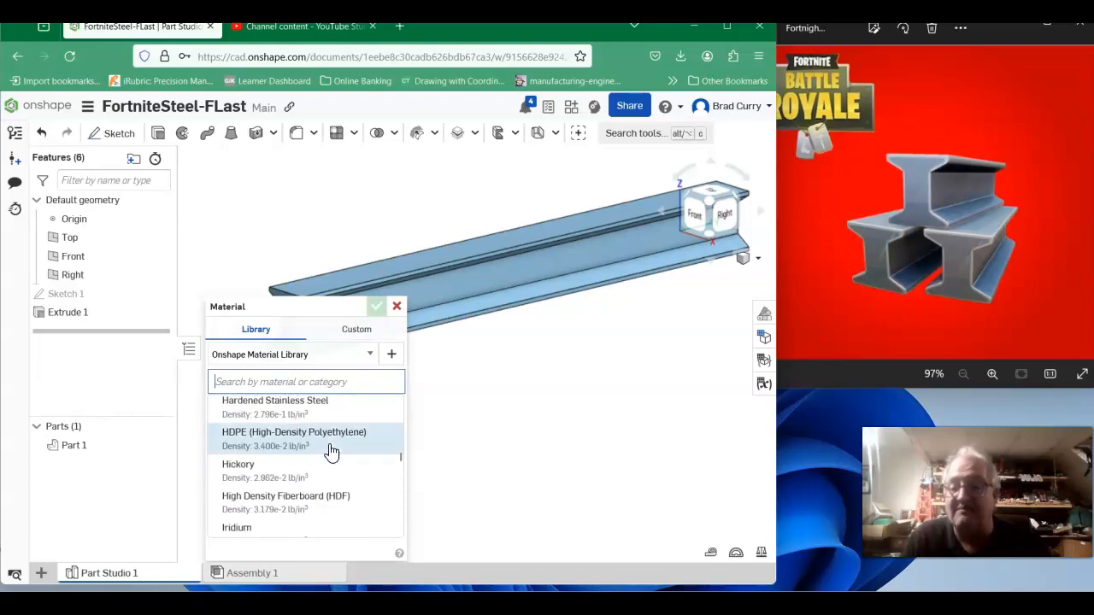
scroll(332, 453, up, 1)
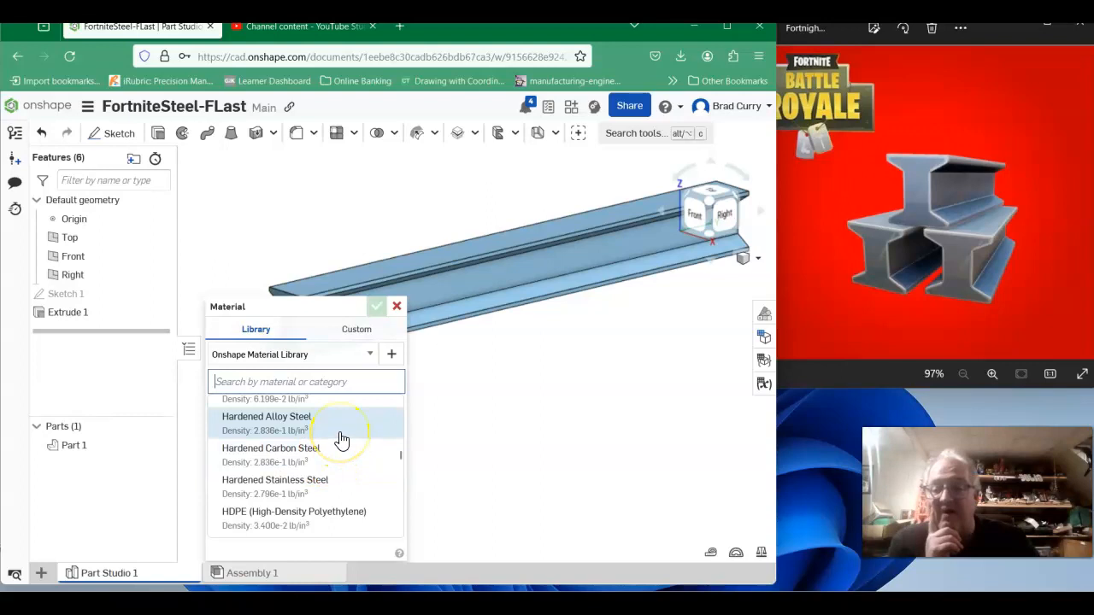
scroll(341, 440, up, 1)
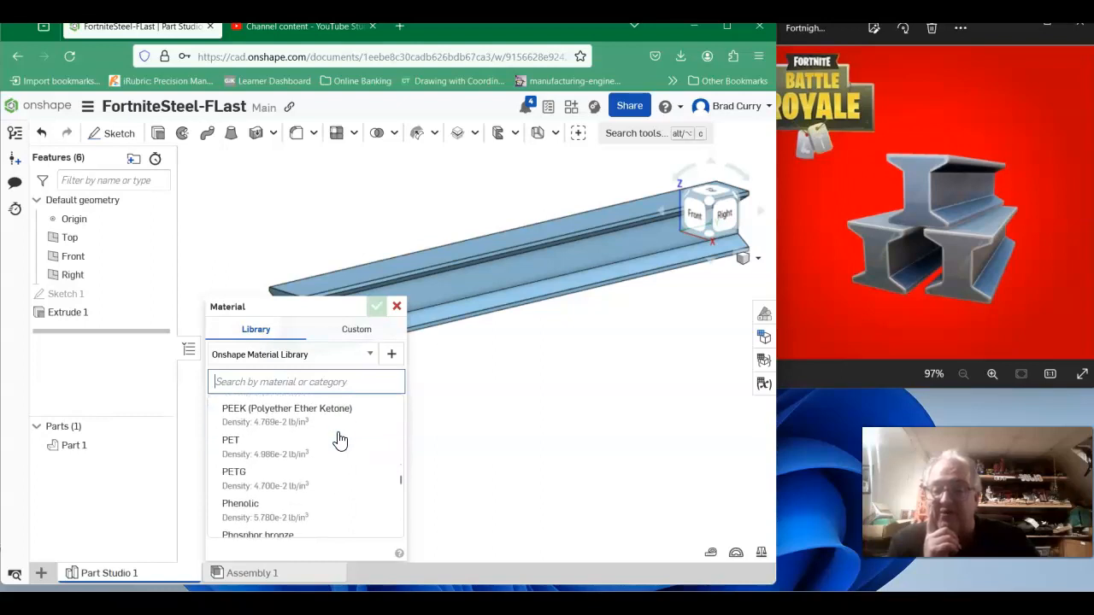
scroll(340, 442, down, 3)
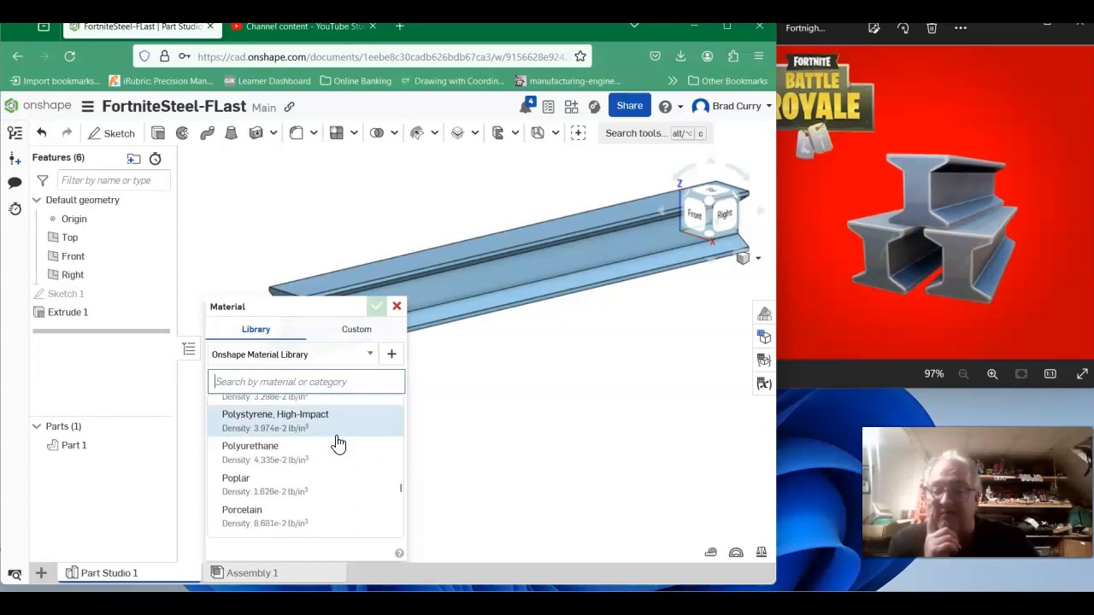
scroll(339, 442, down, 5)
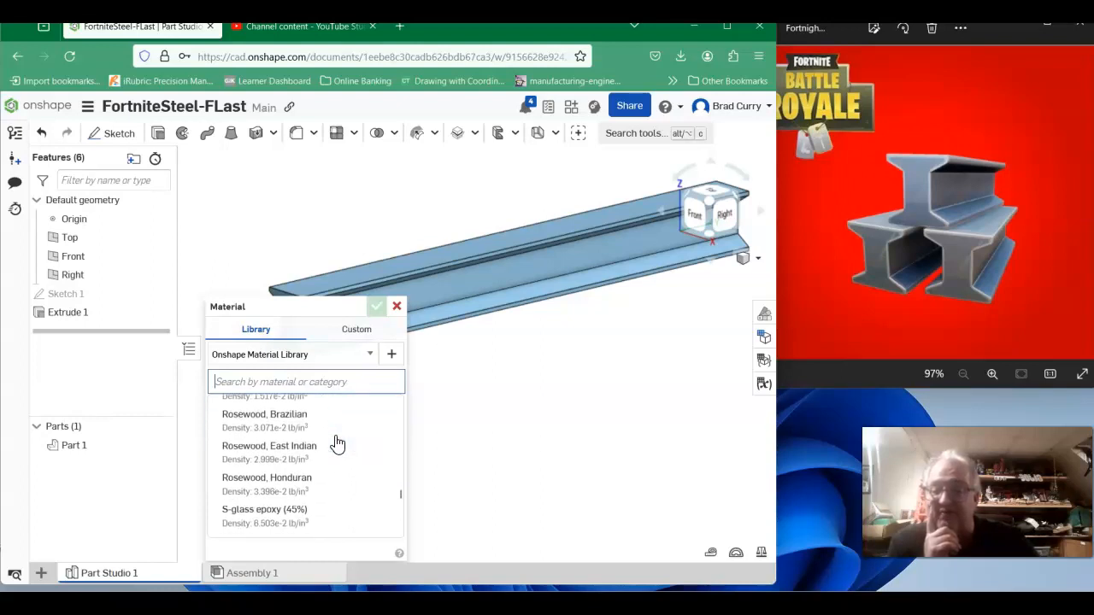
scroll(335, 445, down, 1)
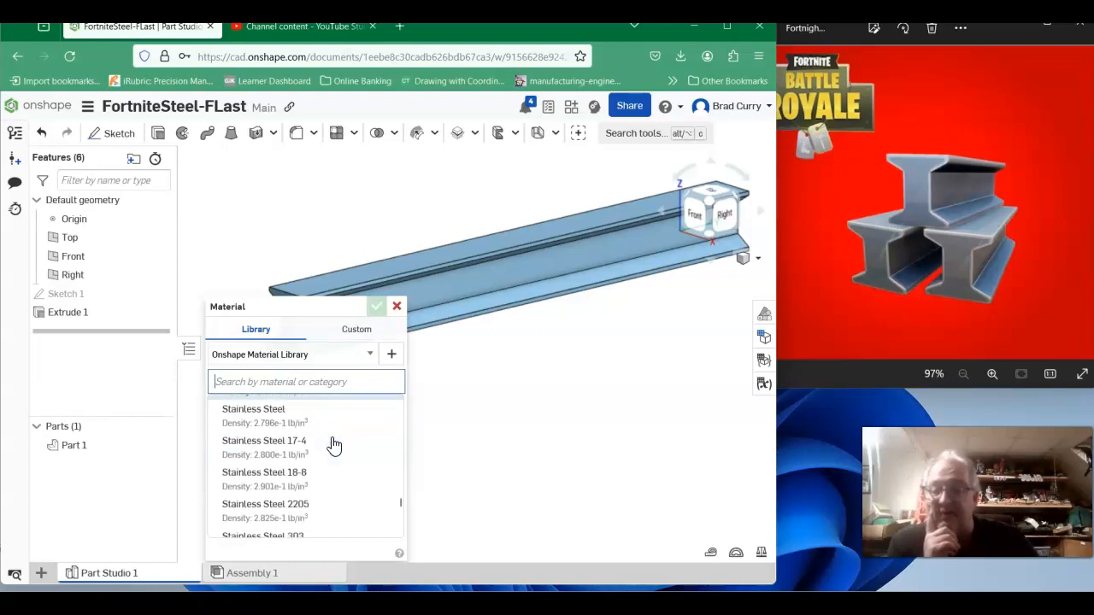
scroll(331, 445, down, 3)
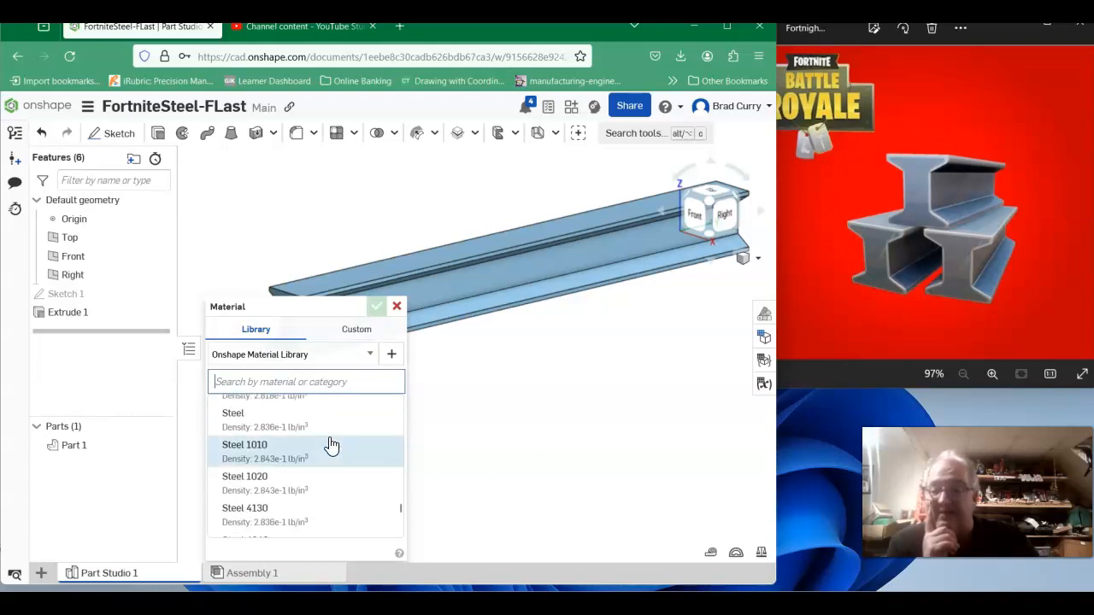
scroll(331, 445, down, 1)
scroll(332, 444, down, 1)
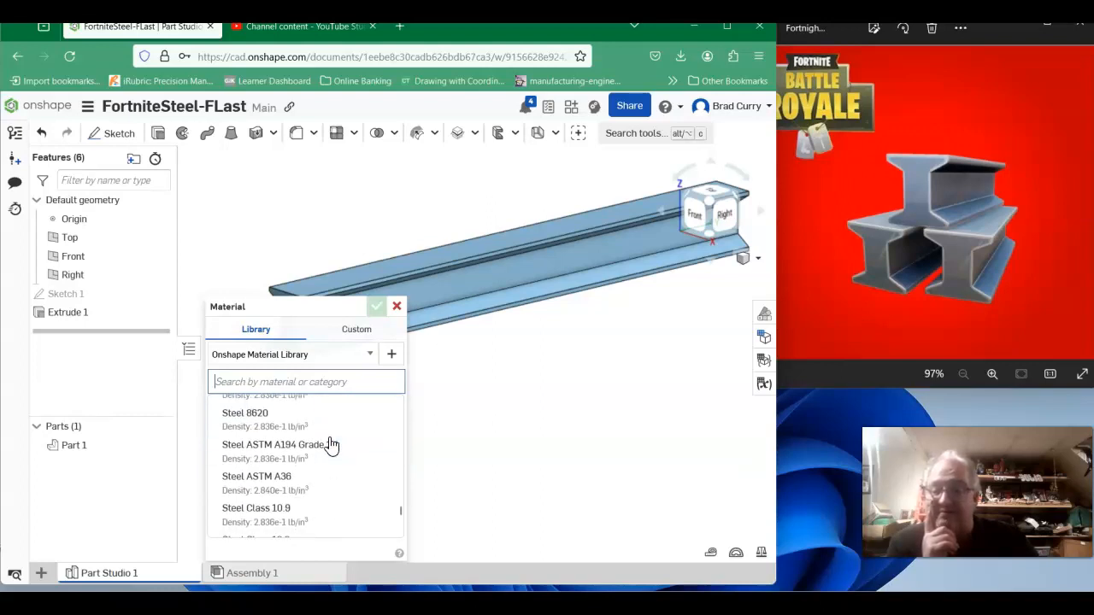
scroll(338, 463, down, 1)
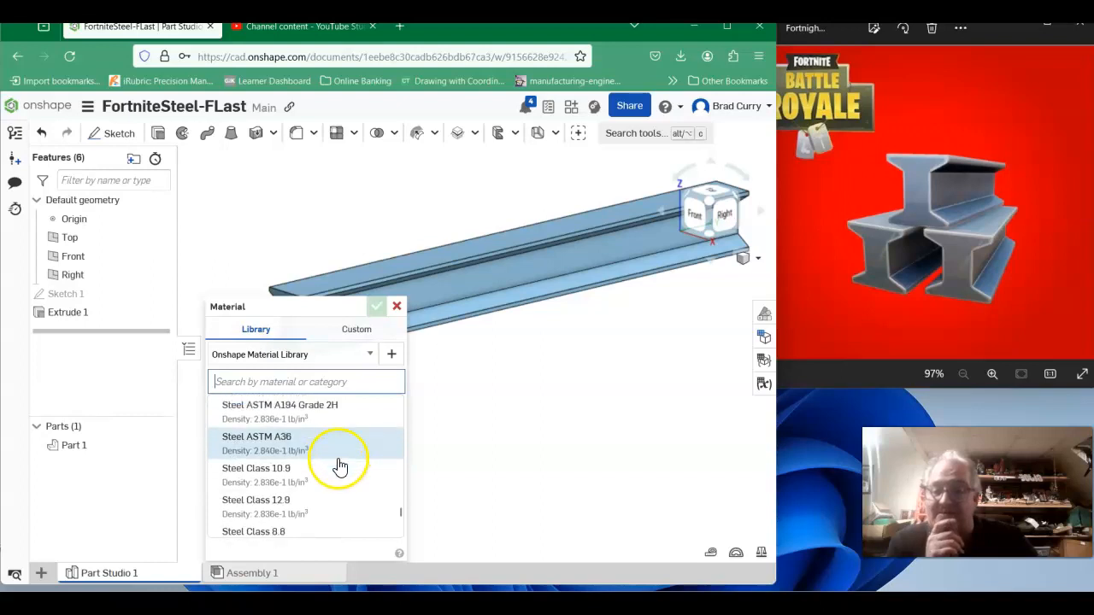
scroll(330, 458, up, 1)
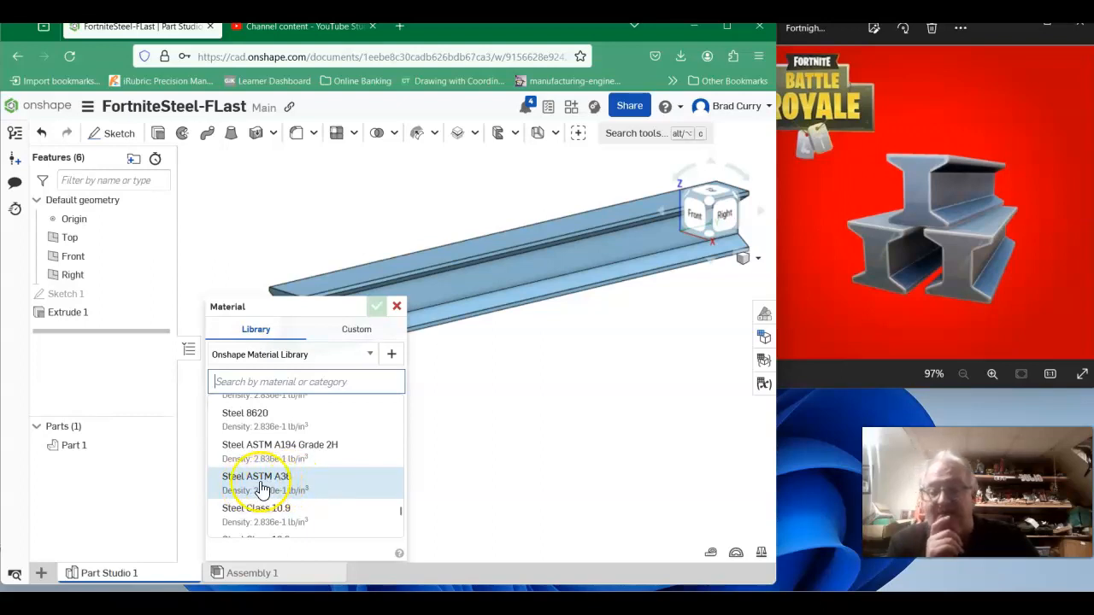
Assign Steel ASTM A36 as the beam part's material.
click(307, 488)
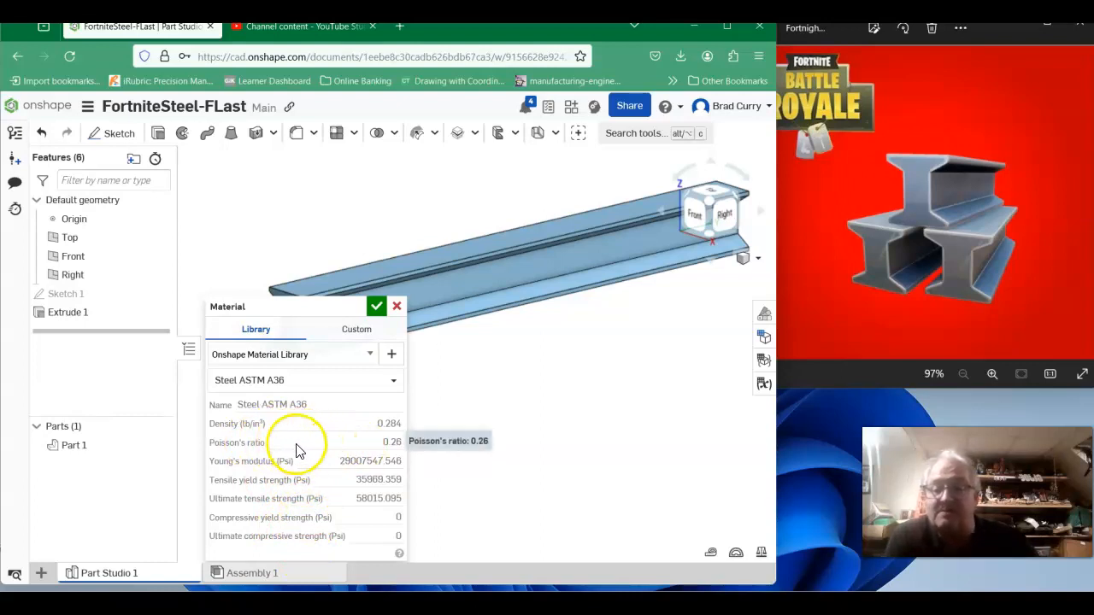
click(376, 307)
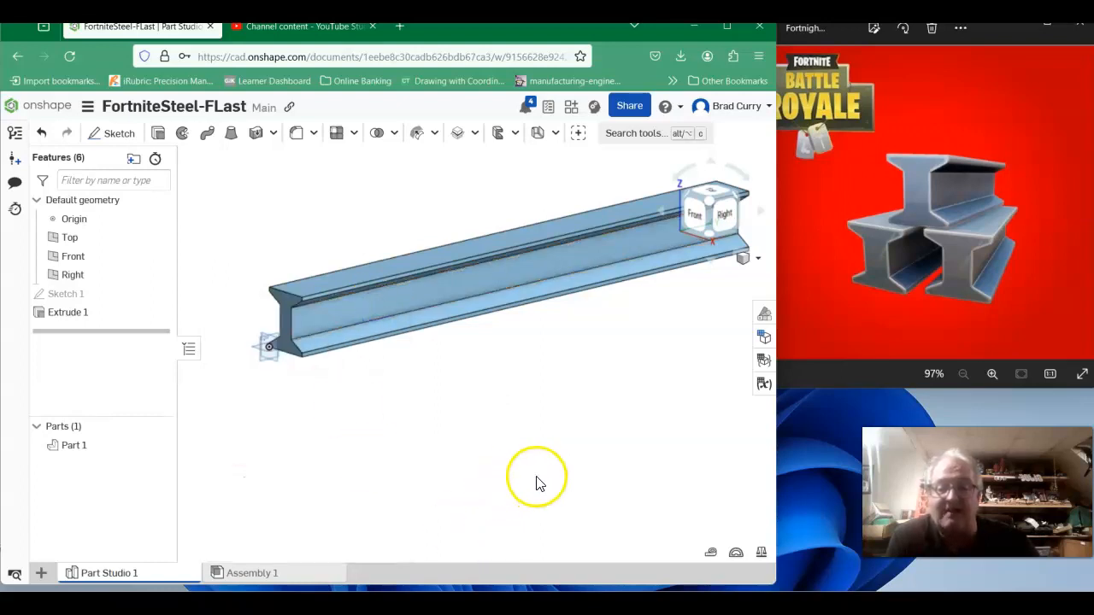
Add a face appearance to the beam's faces in a gray palette color.
right_drag(542, 466, 513, 501)
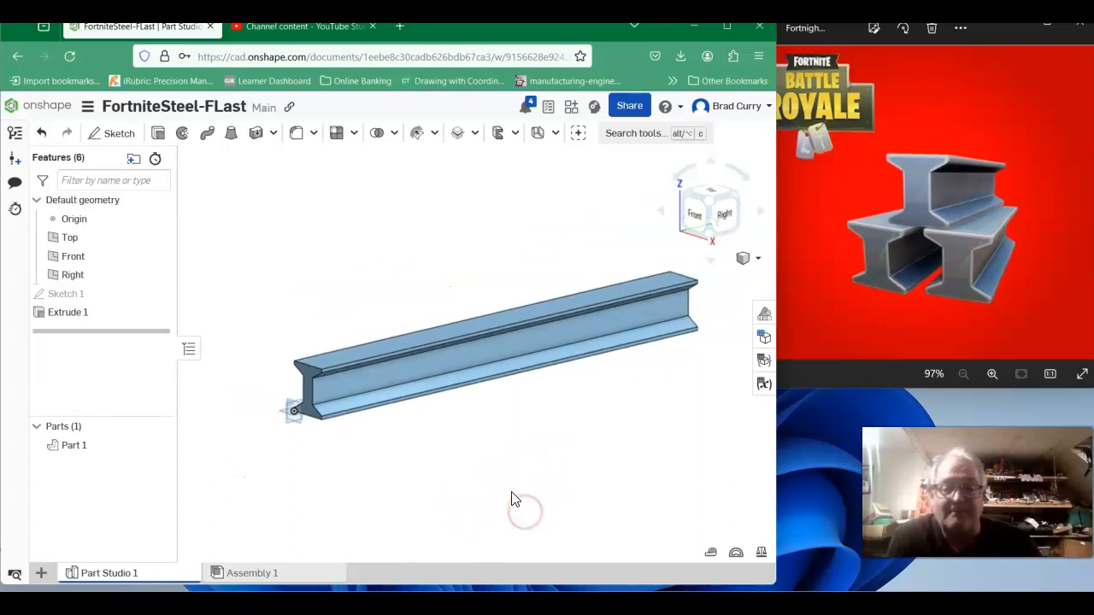
middle_drag(509, 484, 471, 475)
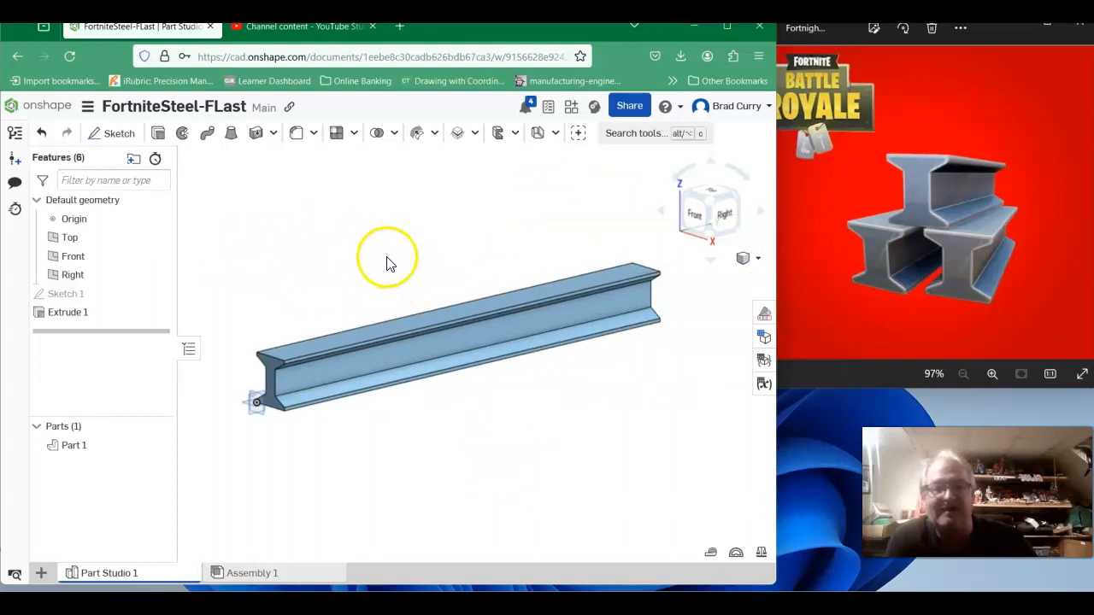
drag(251, 259, 693, 438)
click(764, 314)
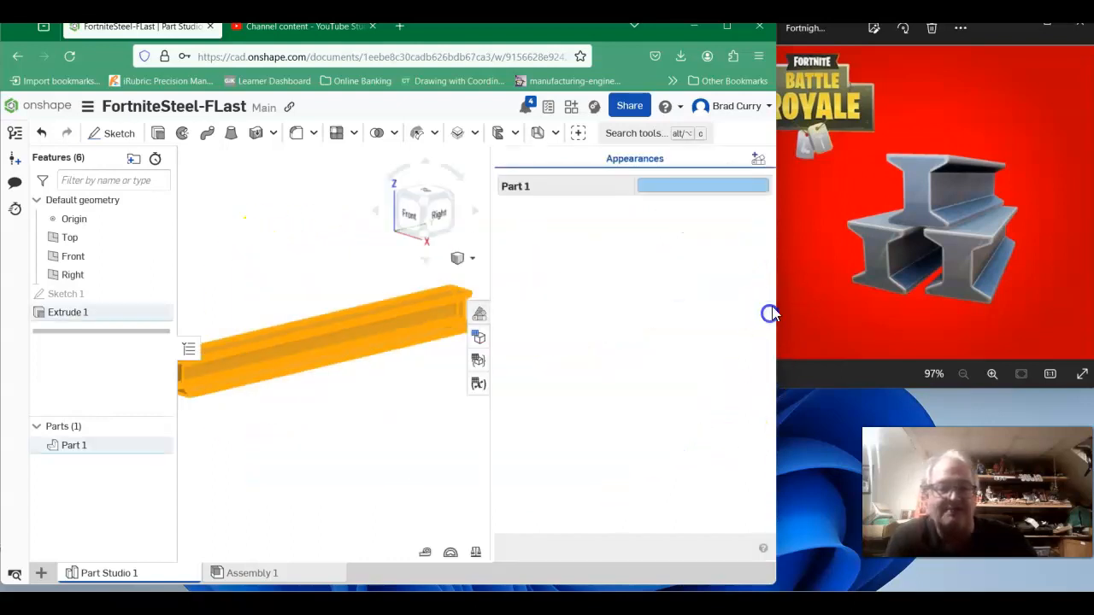
click(757, 159)
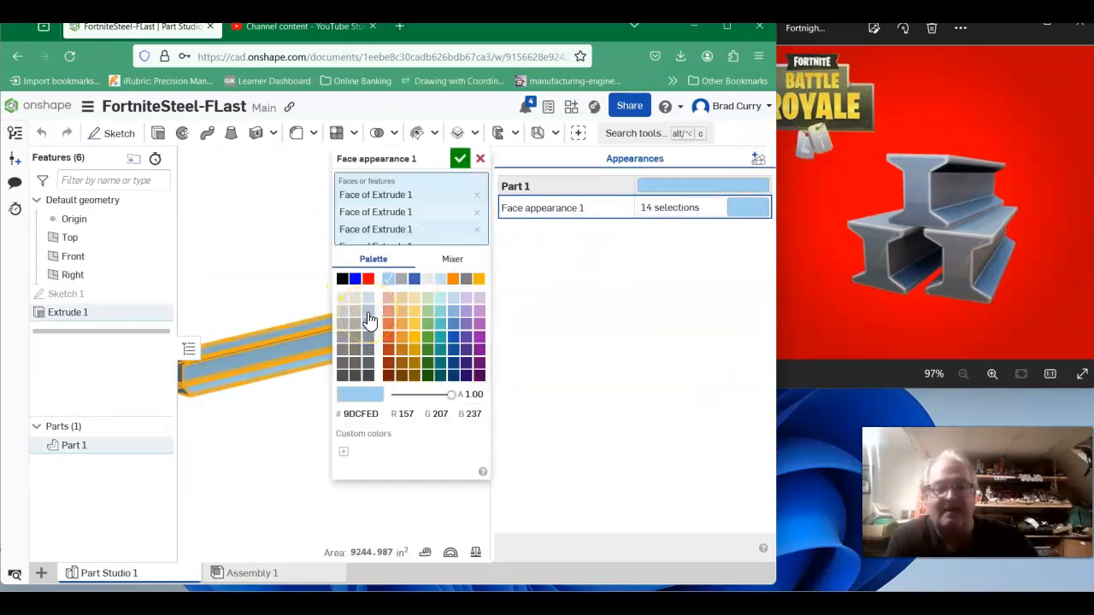
click(368, 323)
click(459, 158)
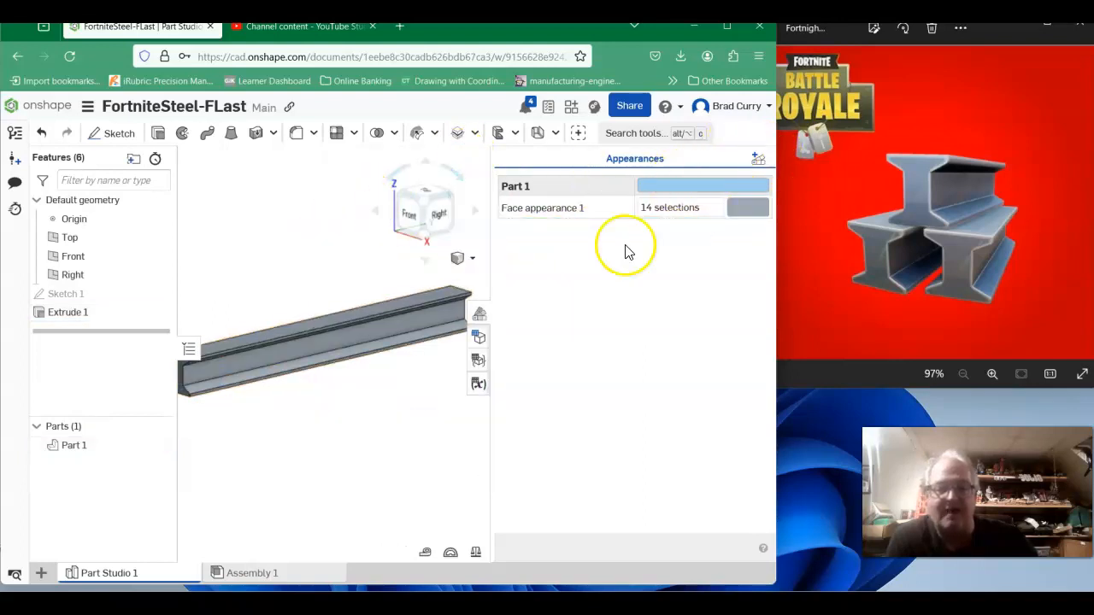
Close the appearances panel and go back to the documents list.
click(479, 316)
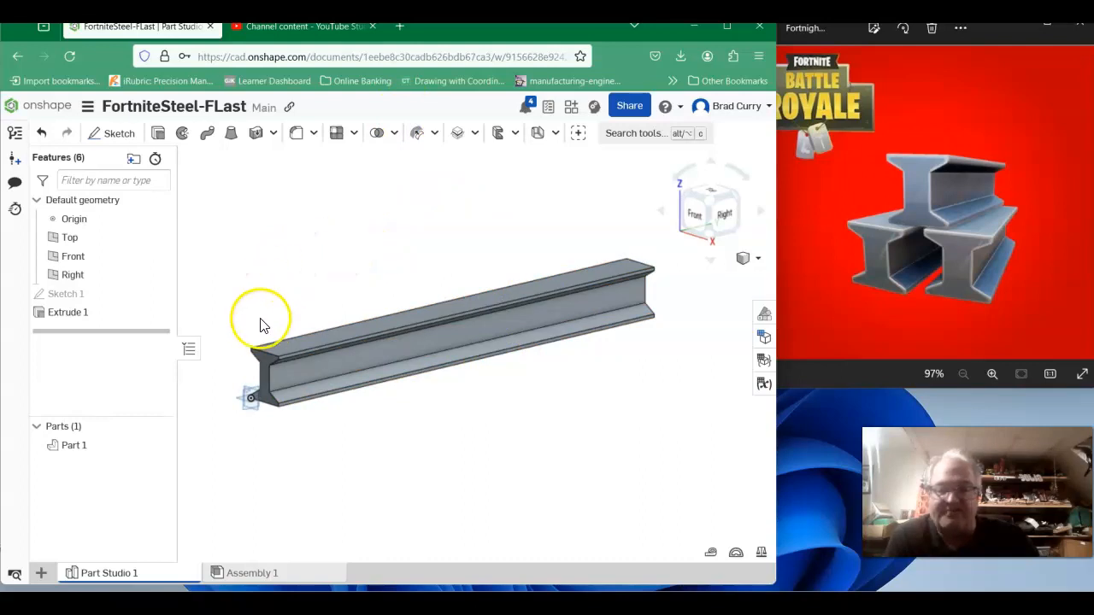
click(51, 109)
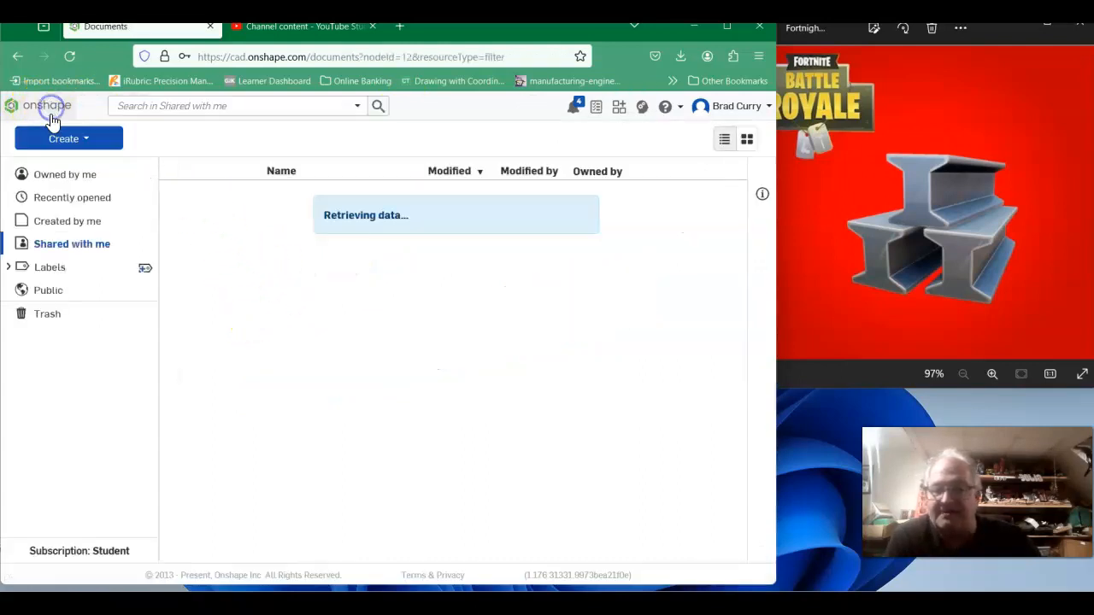